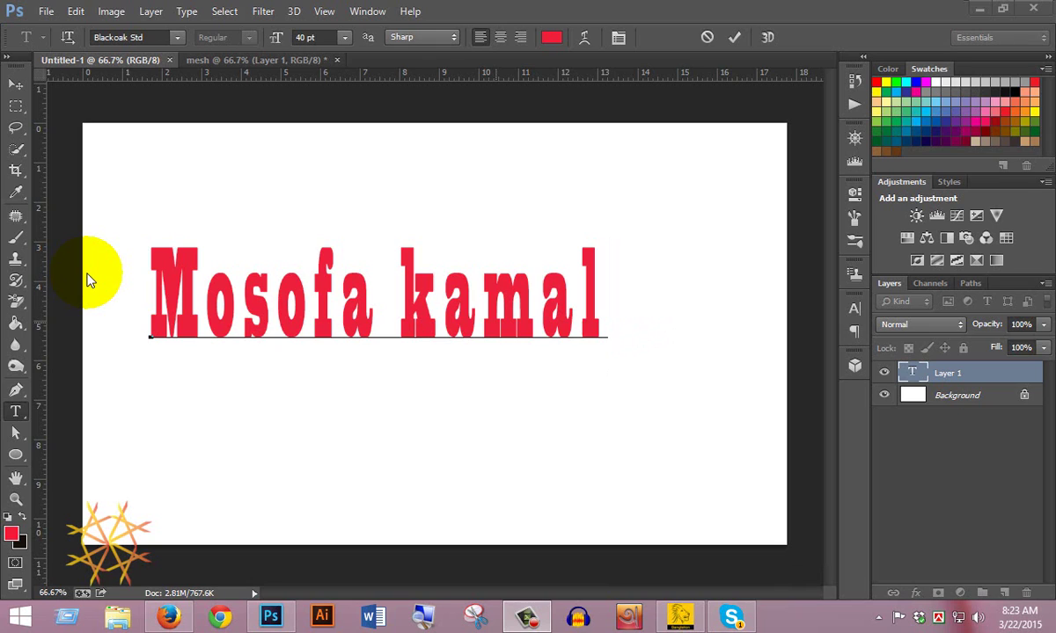
Step: Switch to the Firefox window showing the Facebook group page
left_click(169, 617)
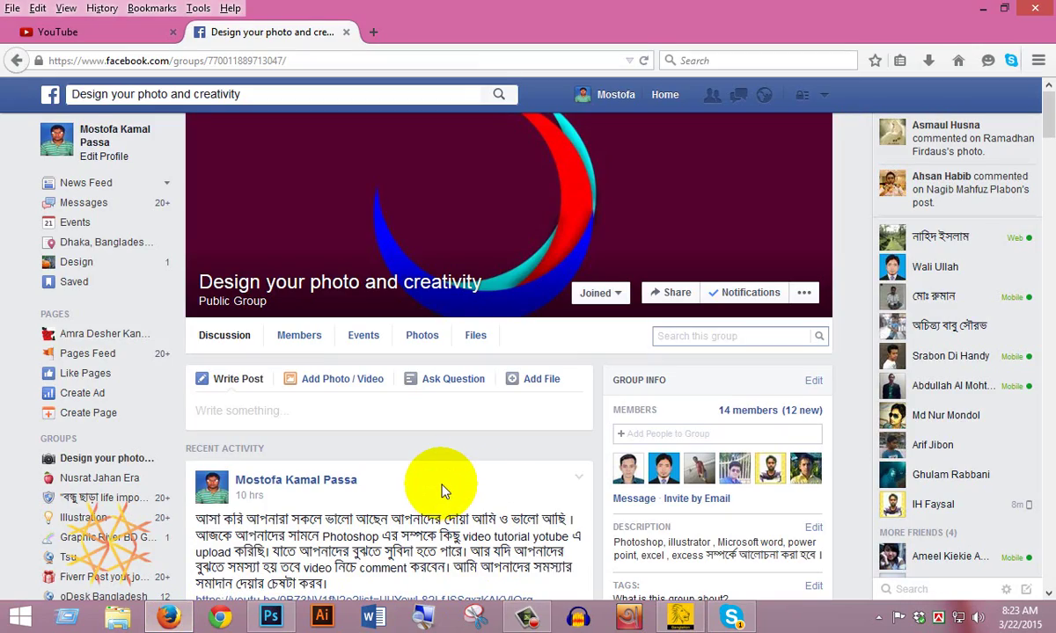
scroll(443, 491, "down", 8)
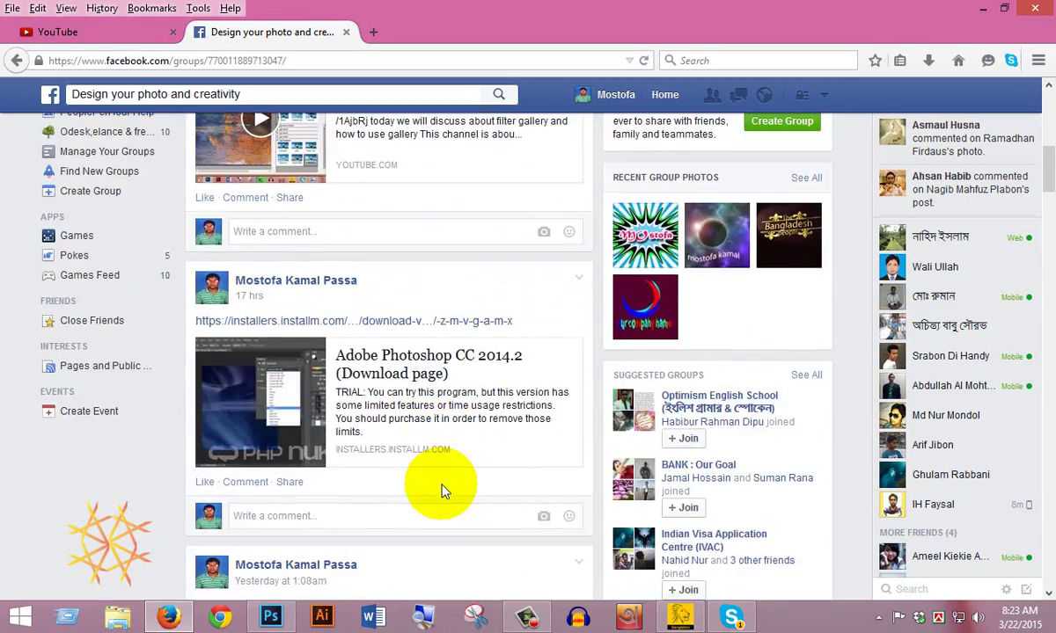
scroll(443, 491, "up", 8)
scroll(442, 490, "down", 10)
scroll(483, 436, "down", 5)
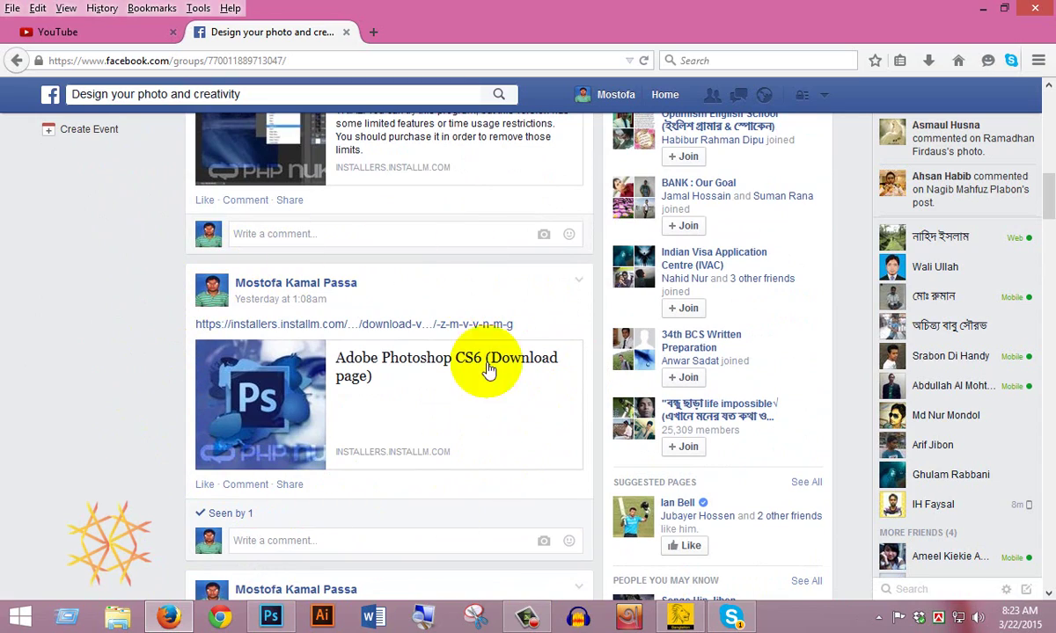
scroll(447, 440, "up", 12)
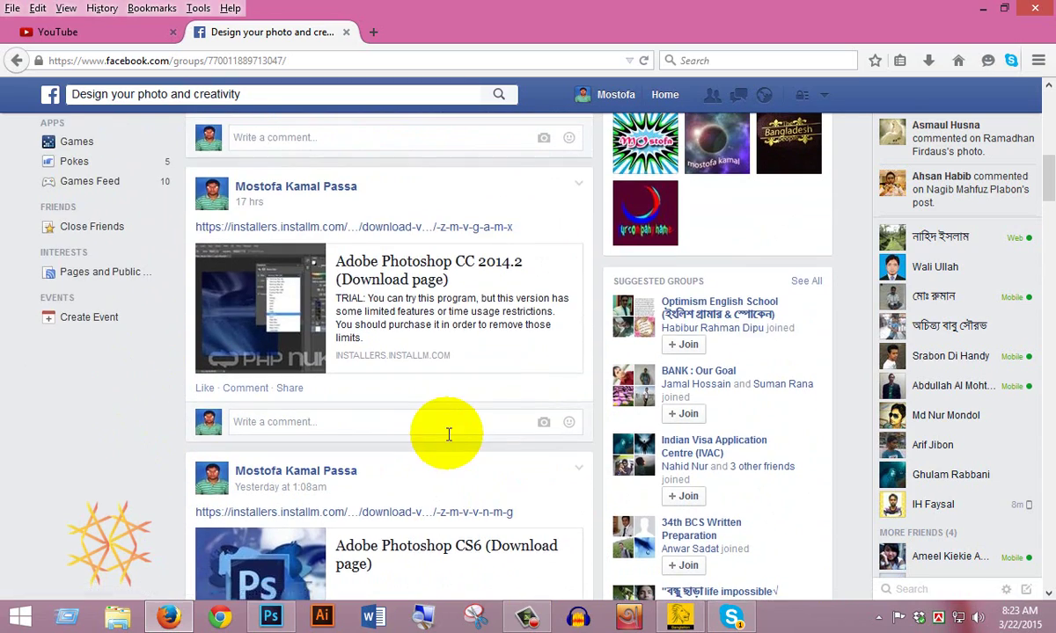
scroll(447, 440, "up", 1)
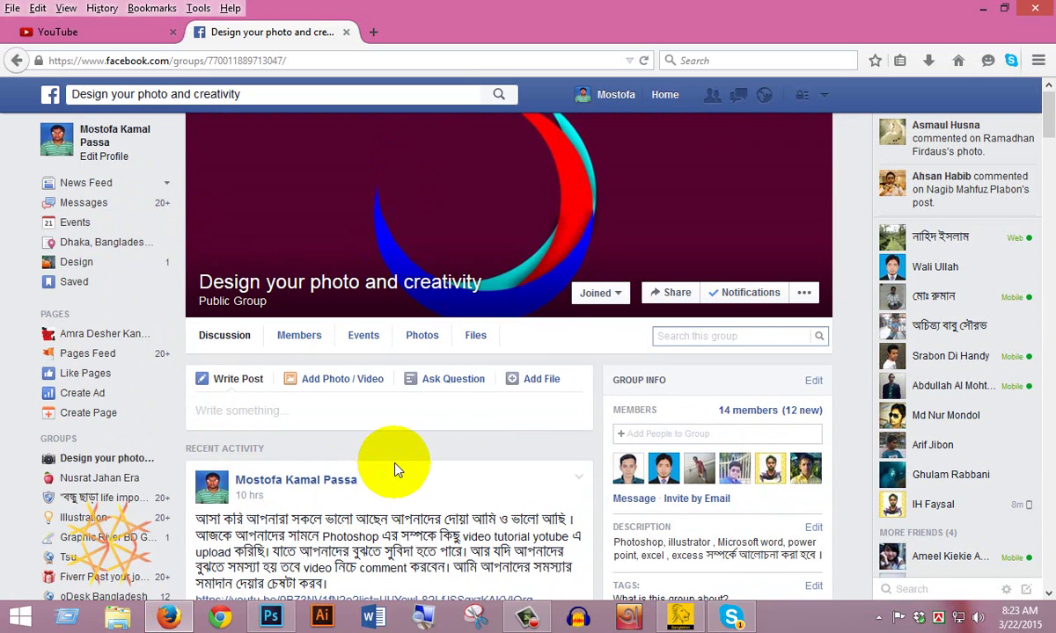
scroll(394, 469, "down", 10)
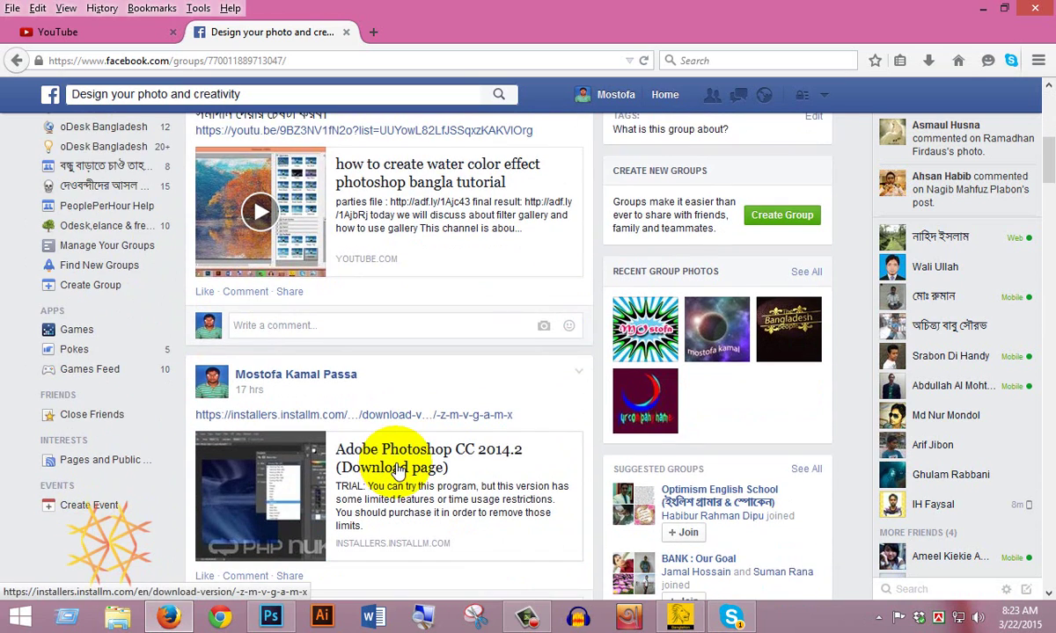
scroll(397, 469, "down", 3)
scroll(401, 467, "up", 15)
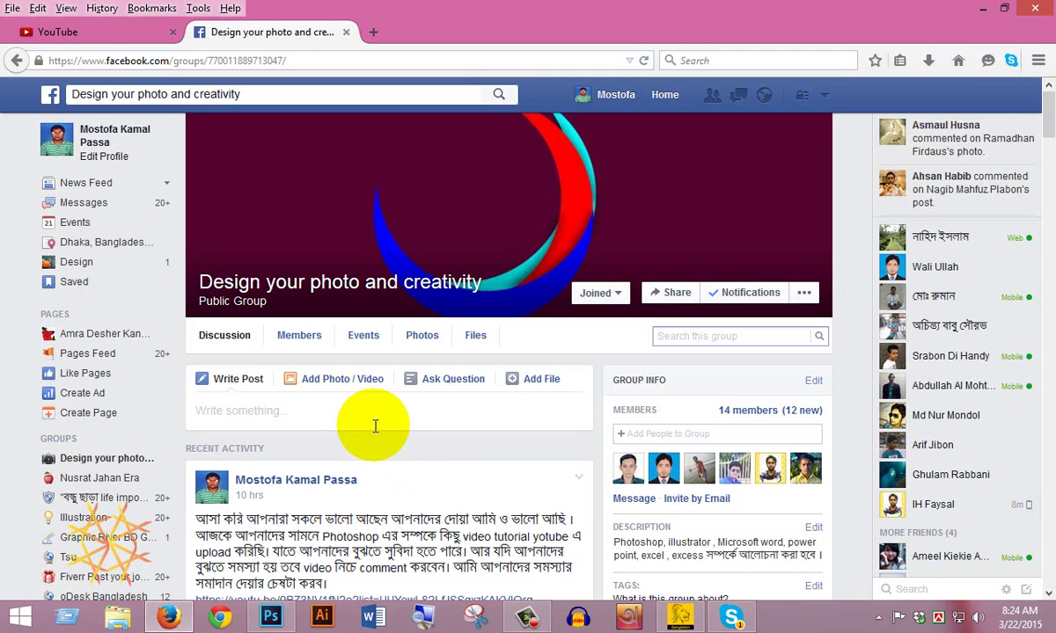
scroll(375, 428, "down", 15)
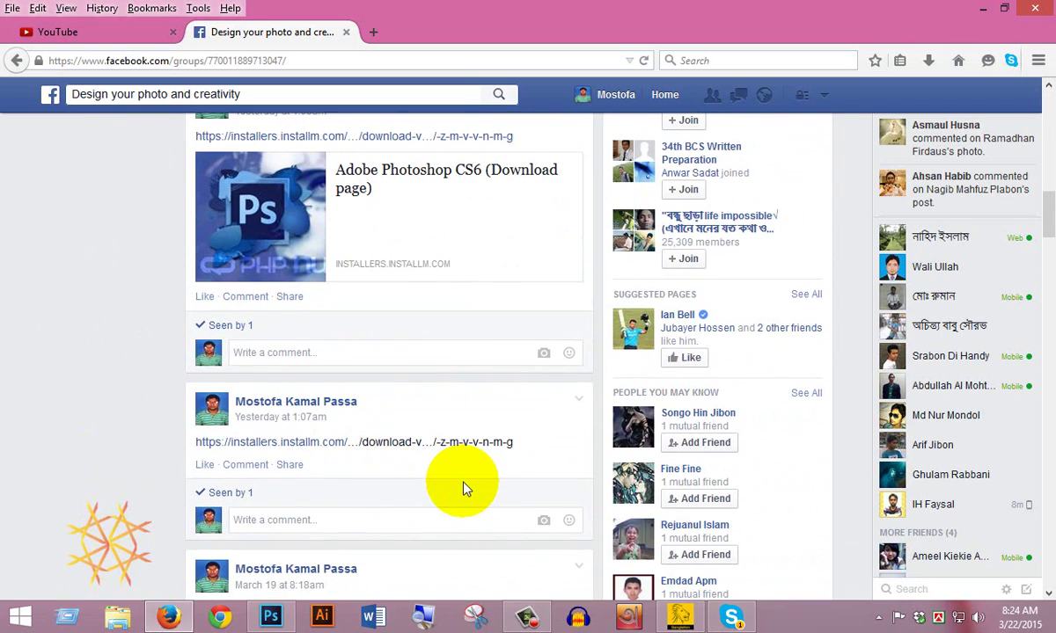
scroll(465, 489, "up", 8)
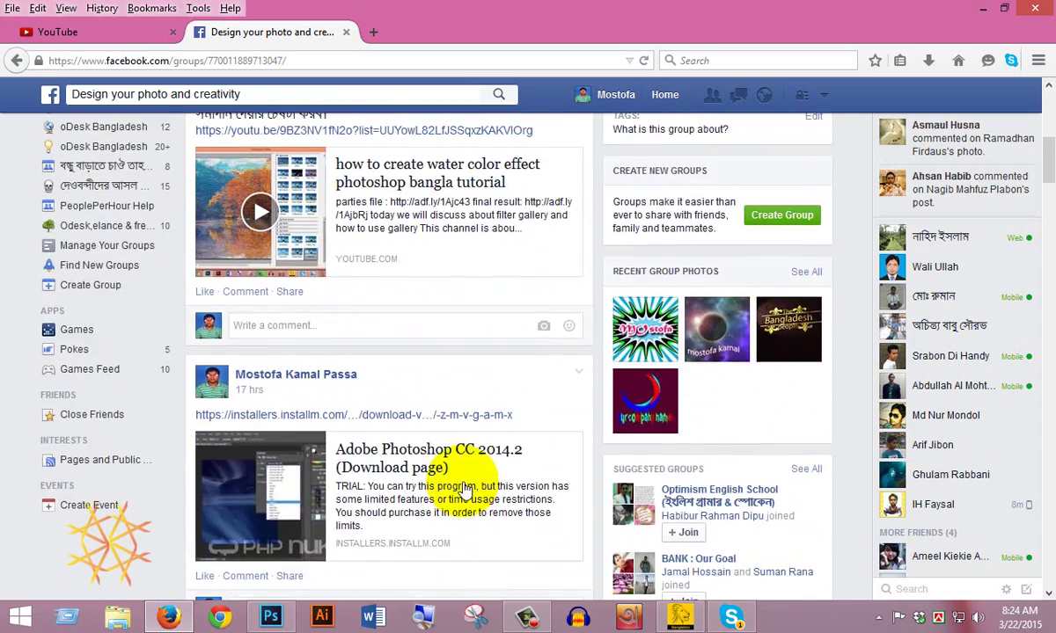
scroll(465, 489, "up", 3)
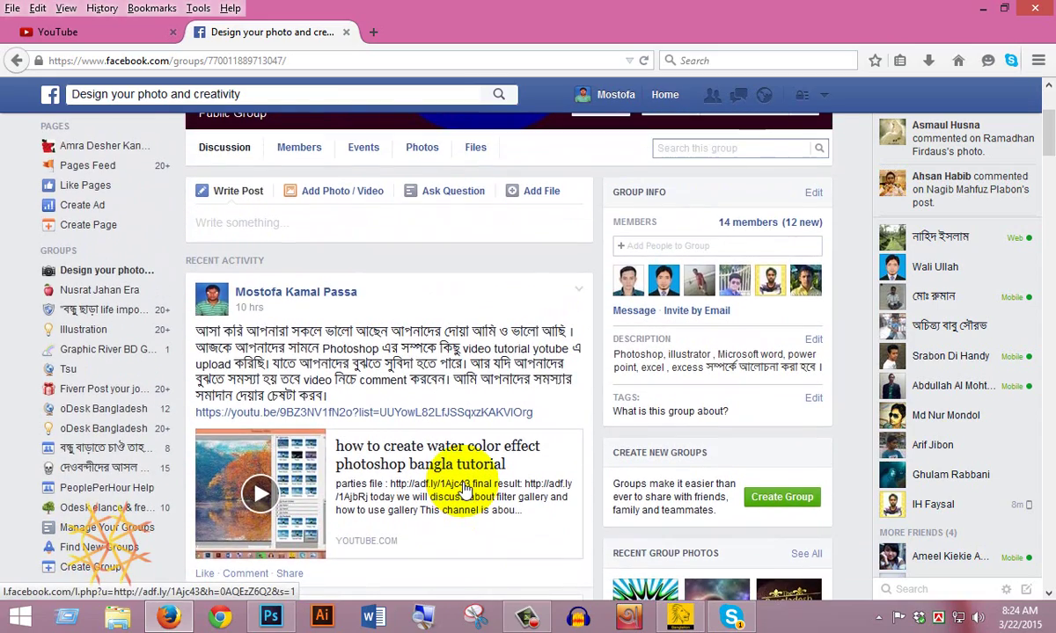
scroll(465, 490, "up", 2)
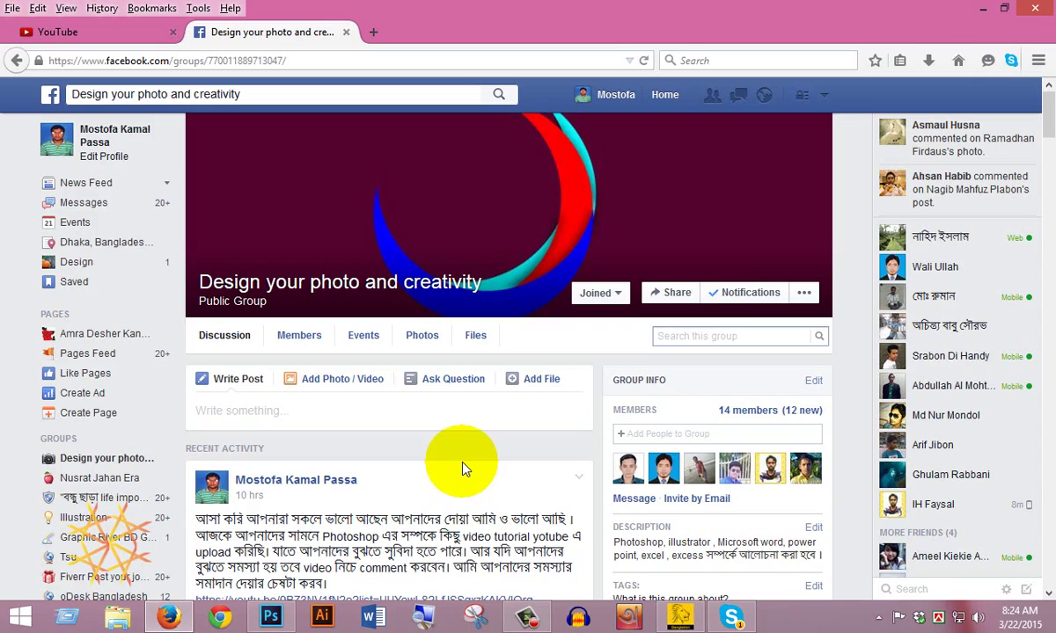
scroll(466, 468, "down", 5)
scroll(466, 462, "up", 10)
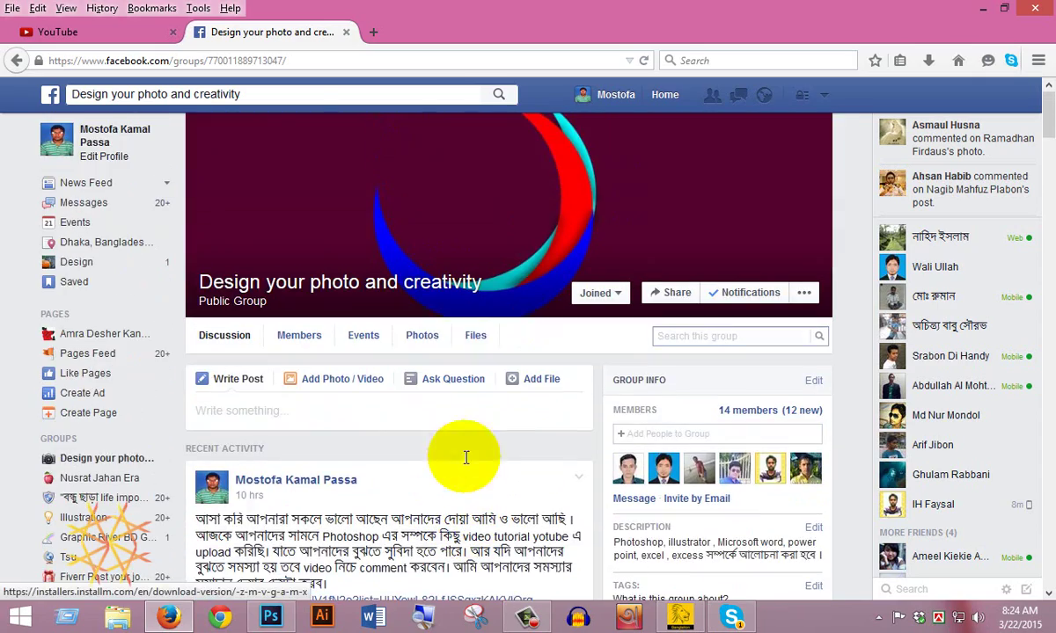
left_click(270, 616)
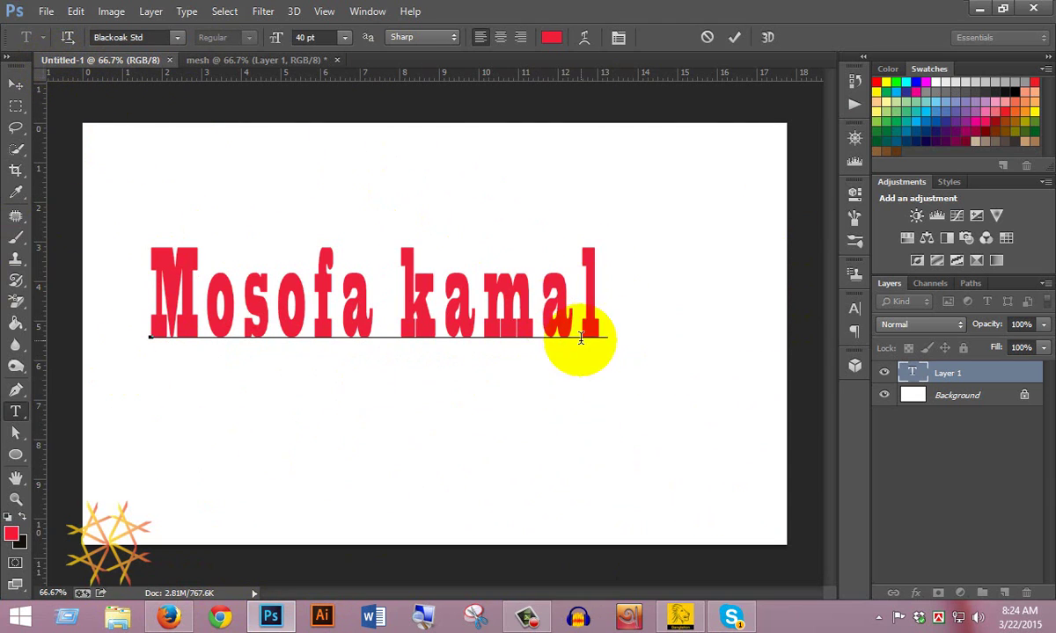
left_click(215, 58)
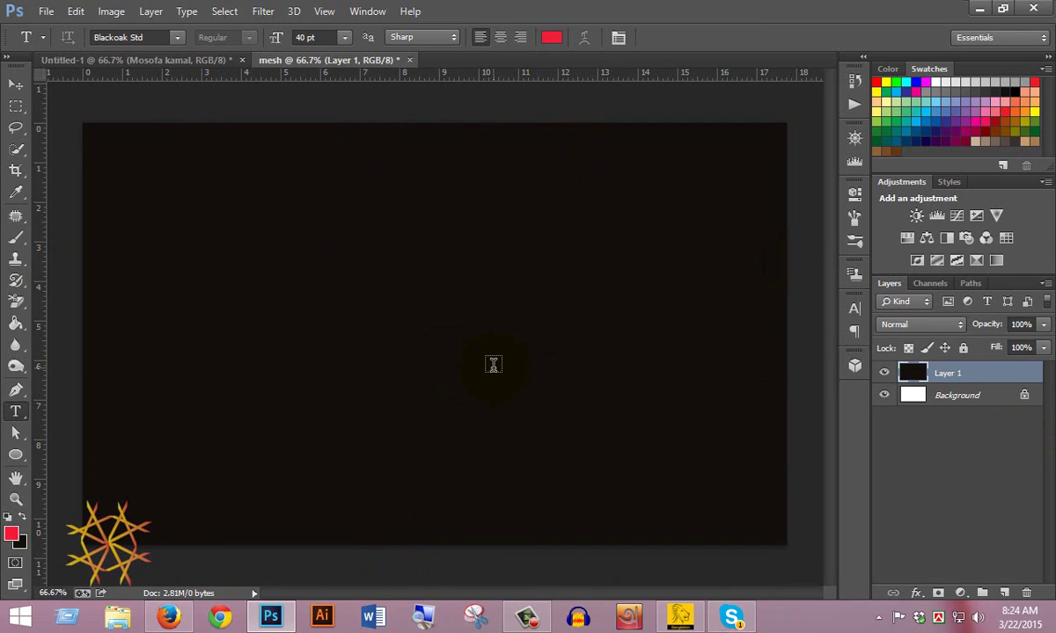
left_click(113, 58)
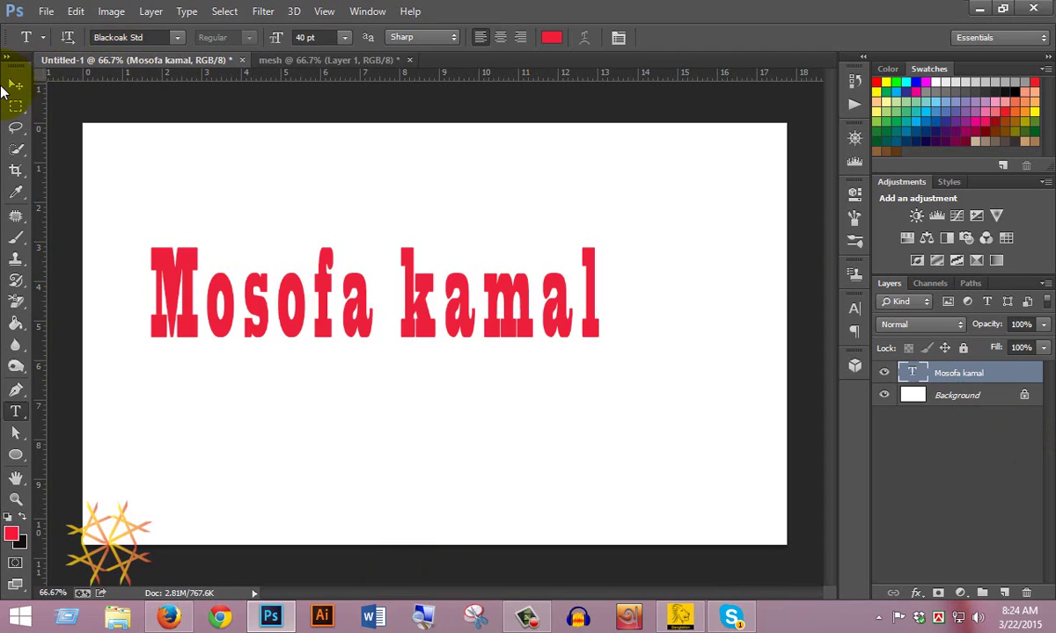
left_click(16, 85)
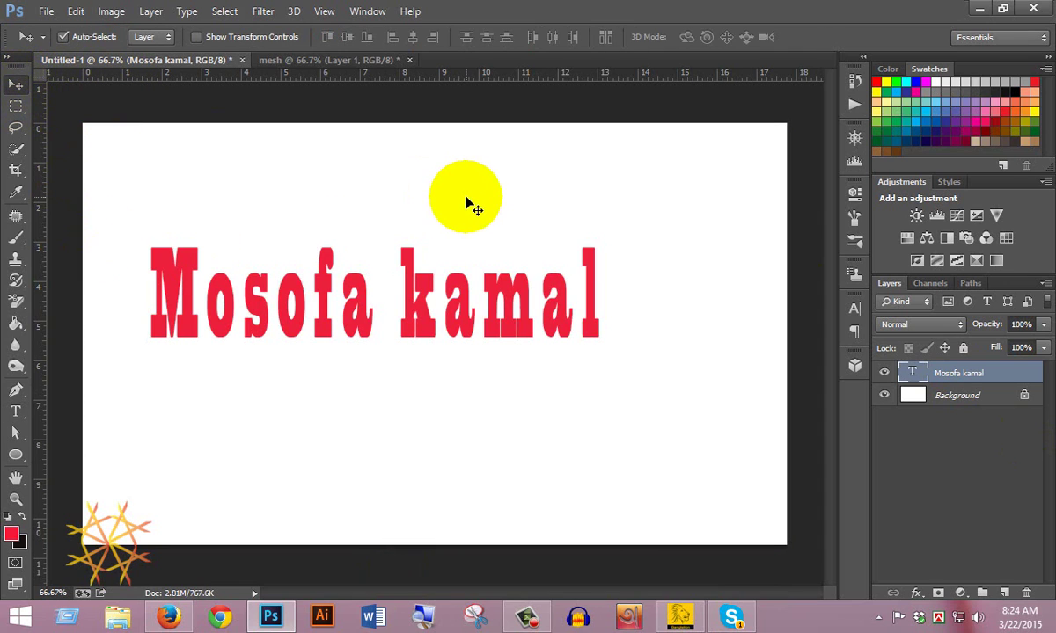
left_click(295, 13)
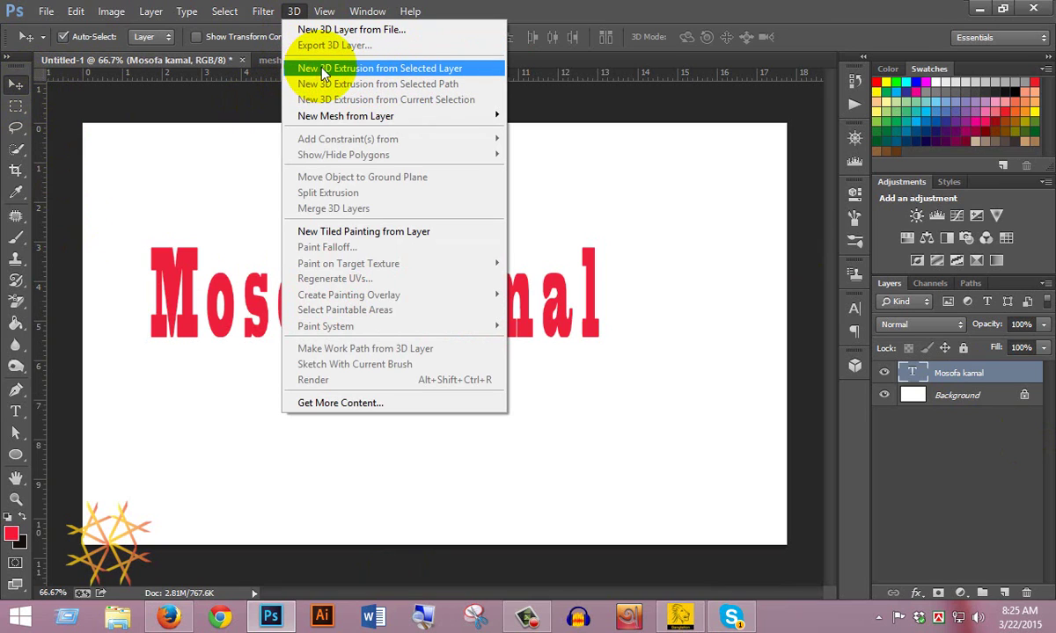
Step: Choose New 3D Extrusion from Selected Layer and accept switching to the 3D workspace
left_click(425, 71)
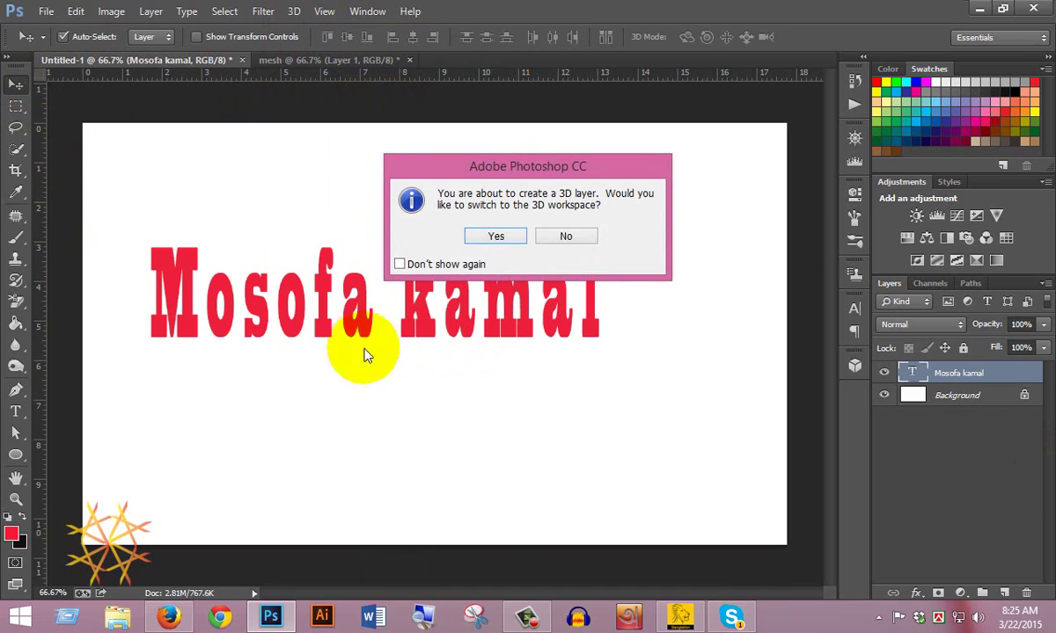
left_click_drag(457, 163, 416, 152)
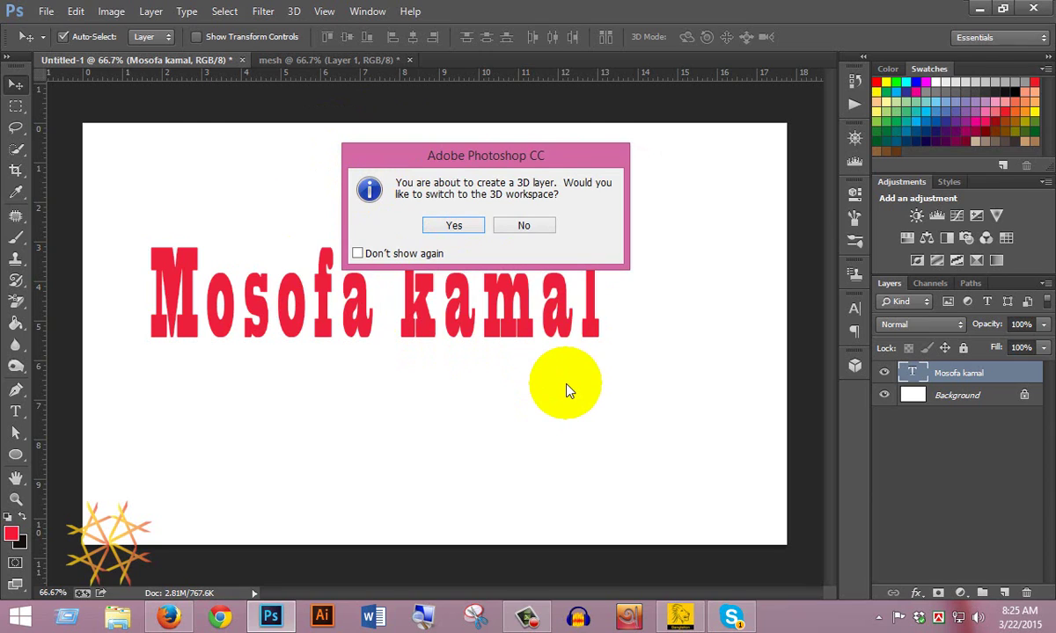
left_click(446, 224)
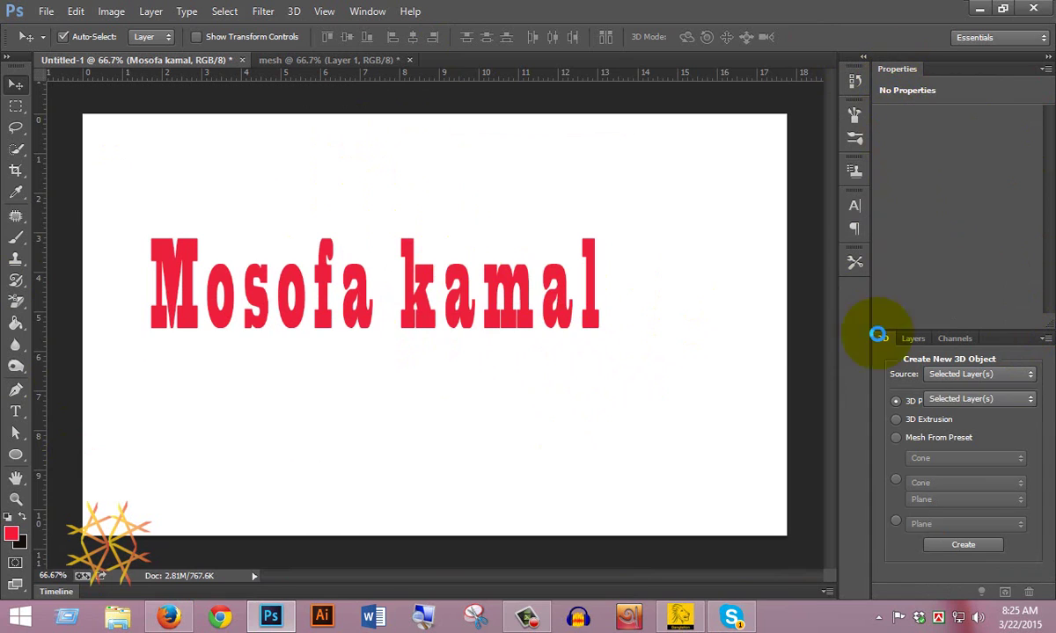
Step: Extrude the text into 3D, try the 'new 3d' workspace, then return to '3D'
left_click(962, 545)
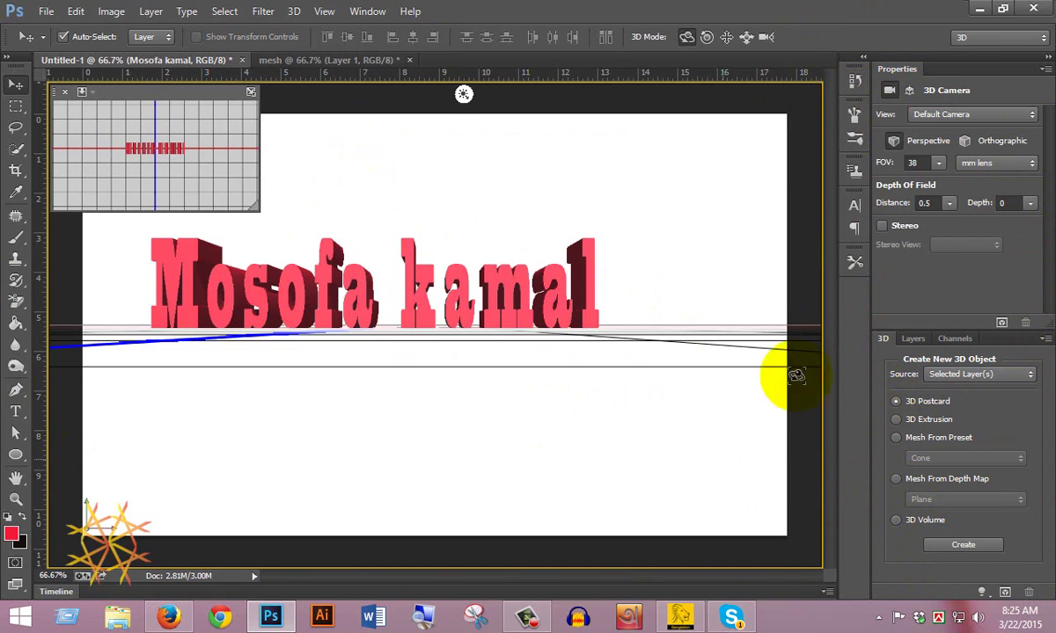
left_click(985, 37)
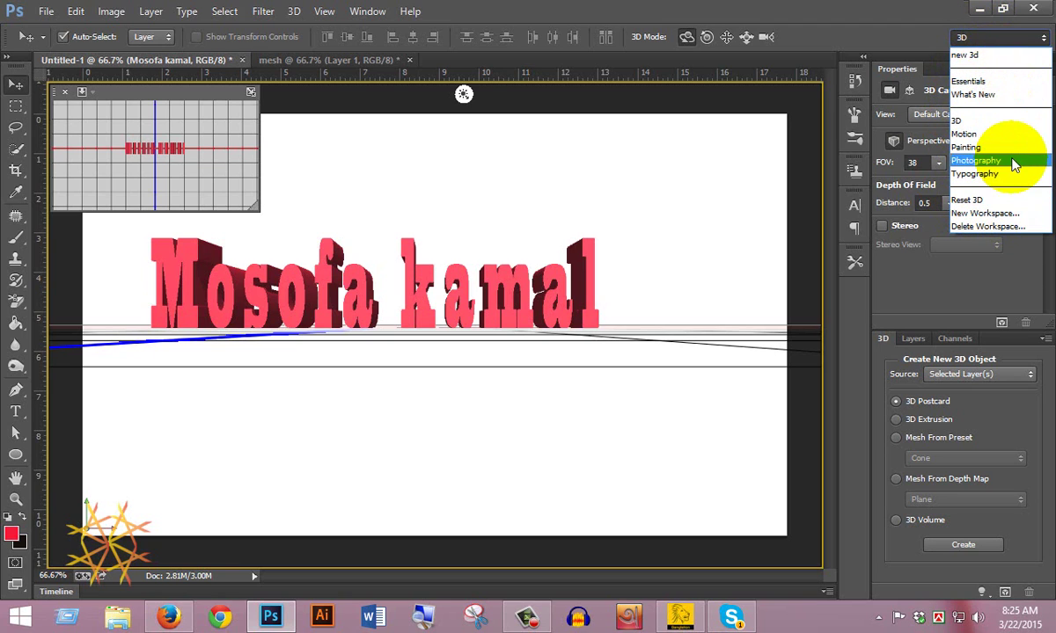
left_click(977, 55)
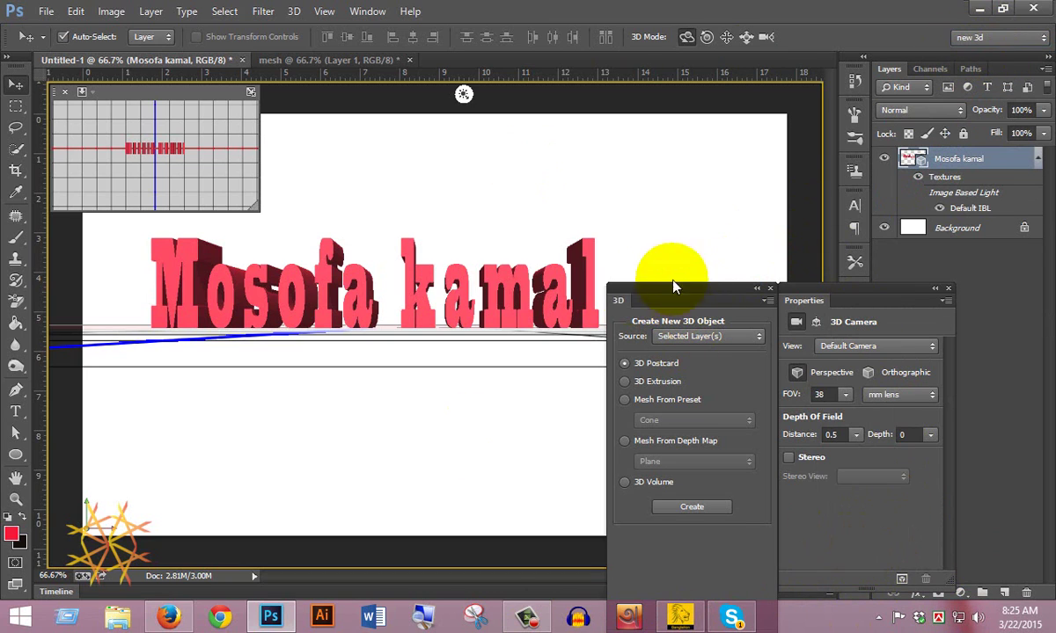
left_click(972, 37)
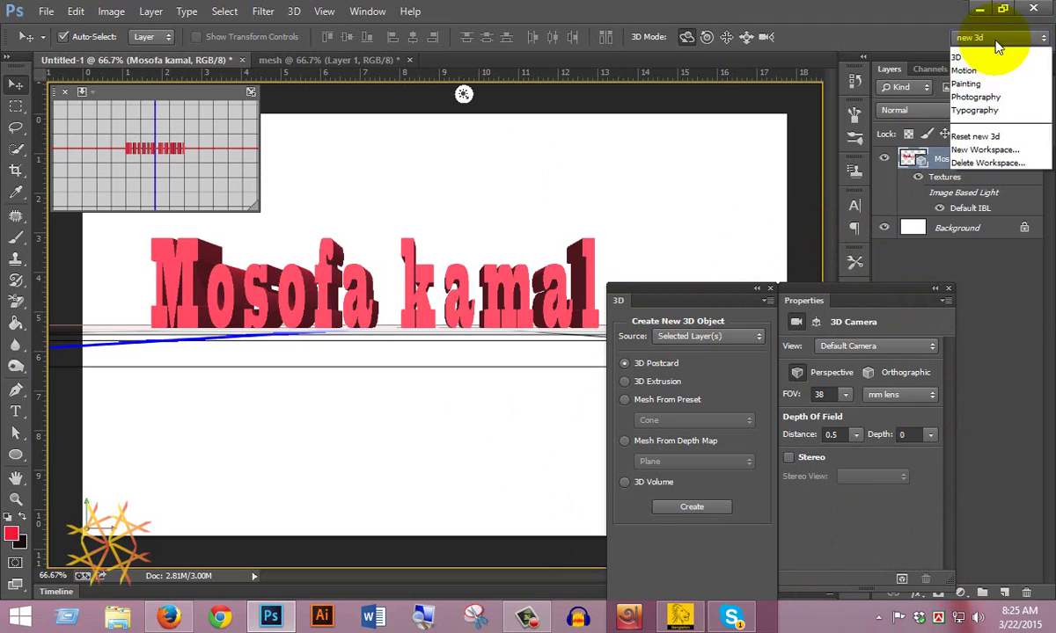
left_click(963, 121)
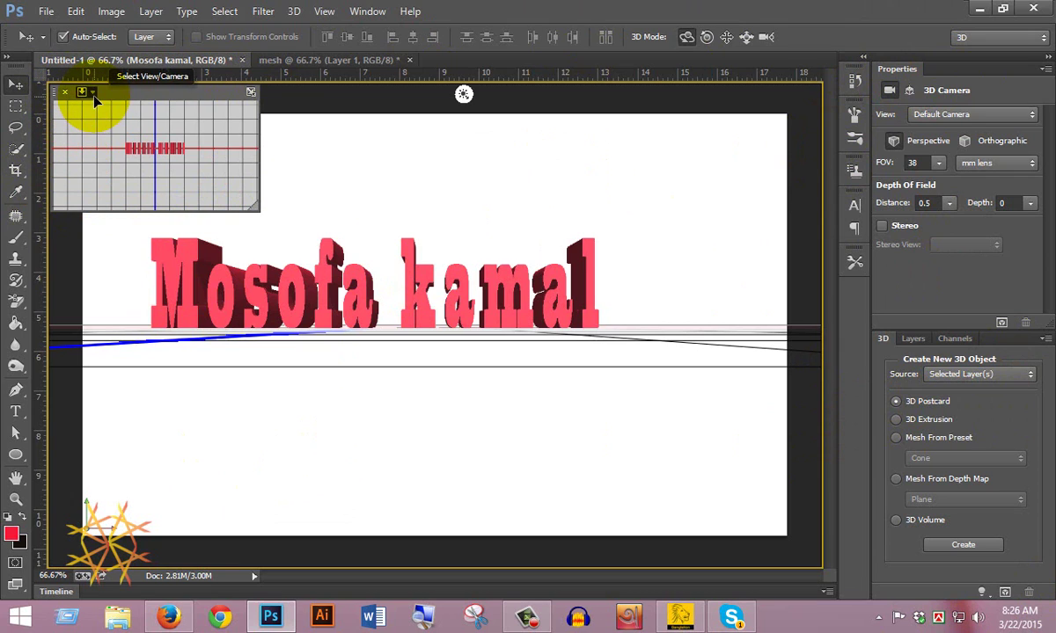
Step: Keep Top as the secondary view and swap main and secondary views twice to compare
left_click(83, 91)
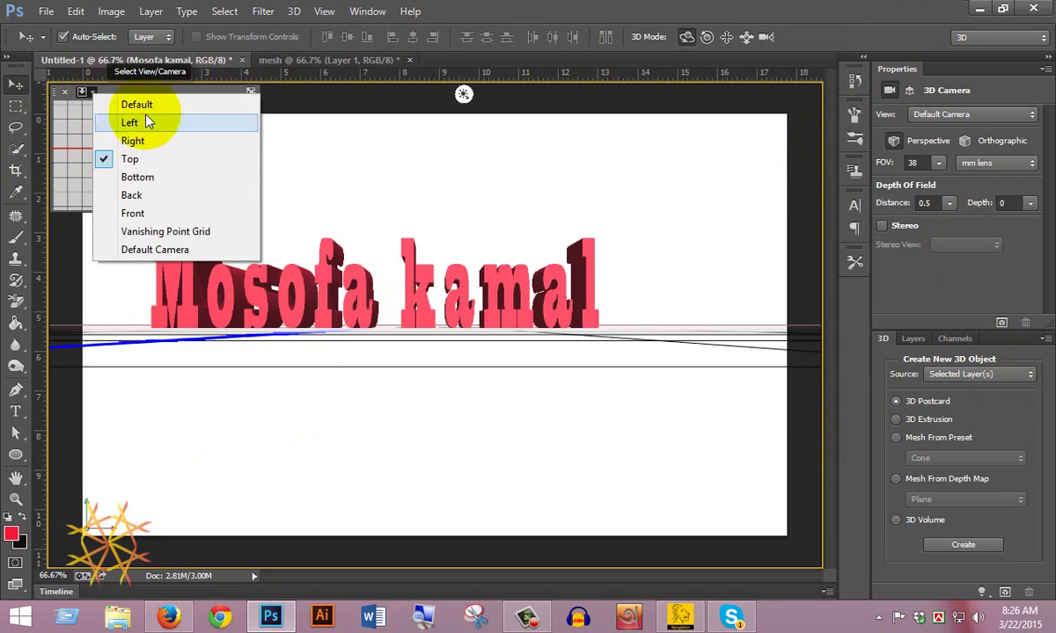
left_click(151, 85)
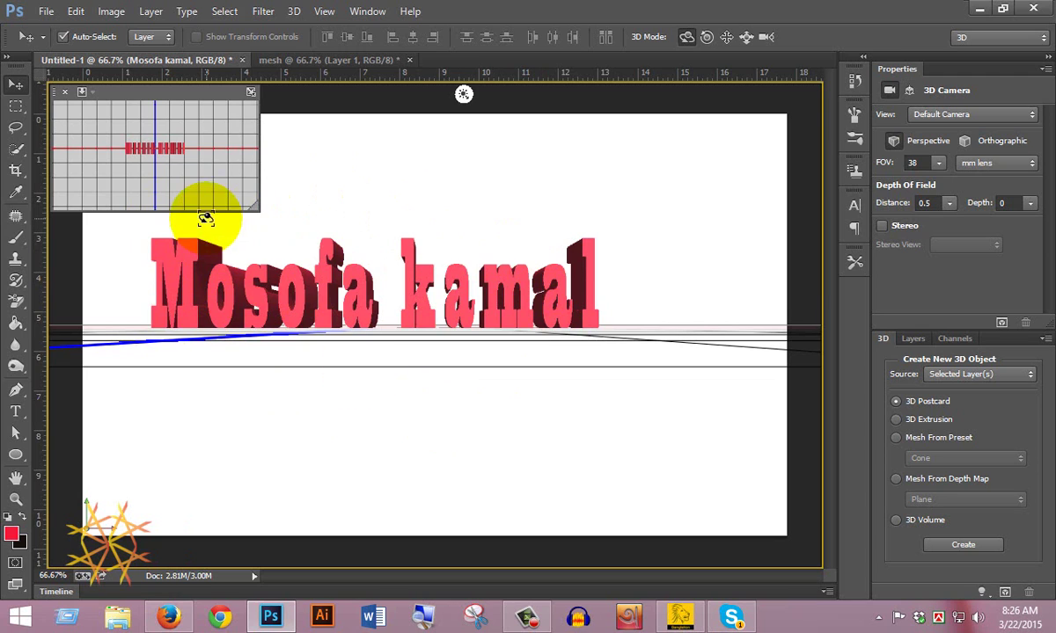
left_click(248, 93)
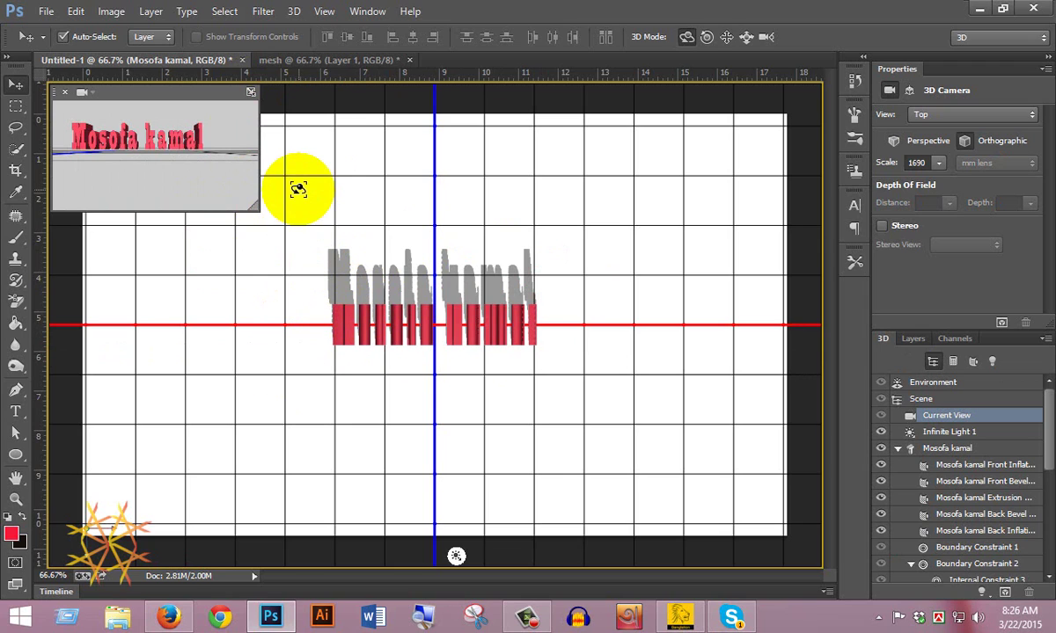
left_click(252, 92)
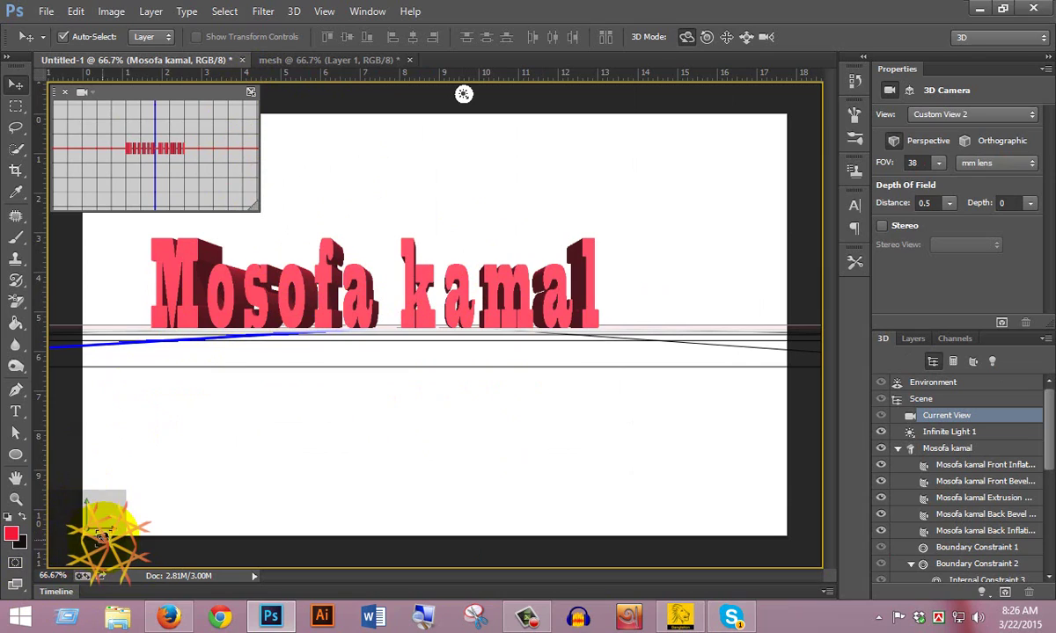
Step: Orbit the camera to look down on the standing 3D text from above
mouse_move(88, 499)
left_mouse_down()
mouse_move(104, 505)
mouse_move(92, 520)
mouse_move(103, 505)
mouse_move(84, 510)
mouse_move(94, 506)
left_mouse_up()
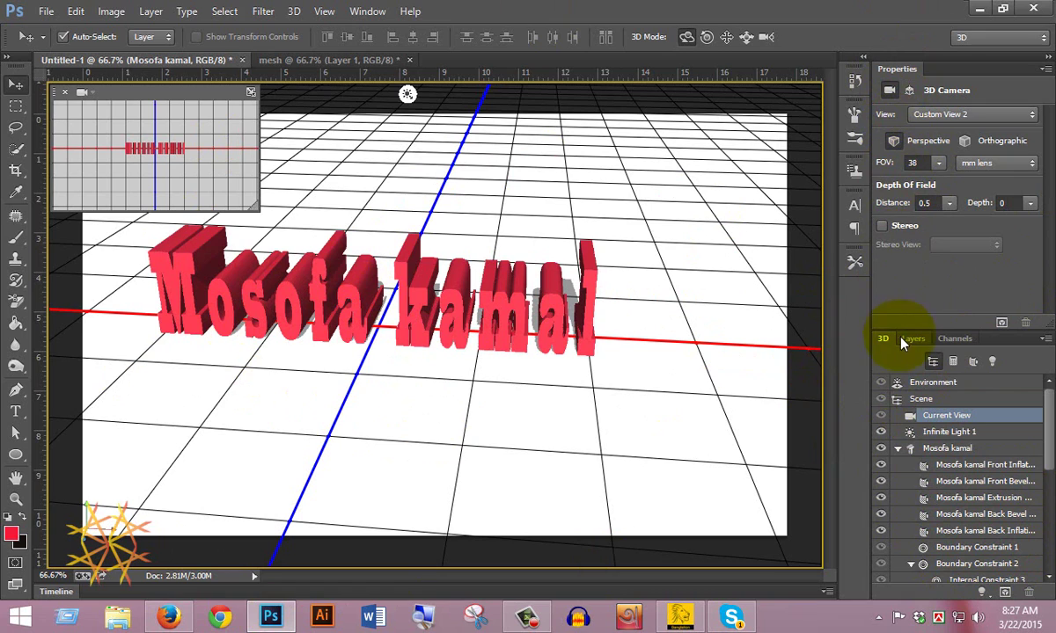
Step: Select Infinite Light 1 in the 3D panel and drag it to re-aim the light
left_click(938, 384)
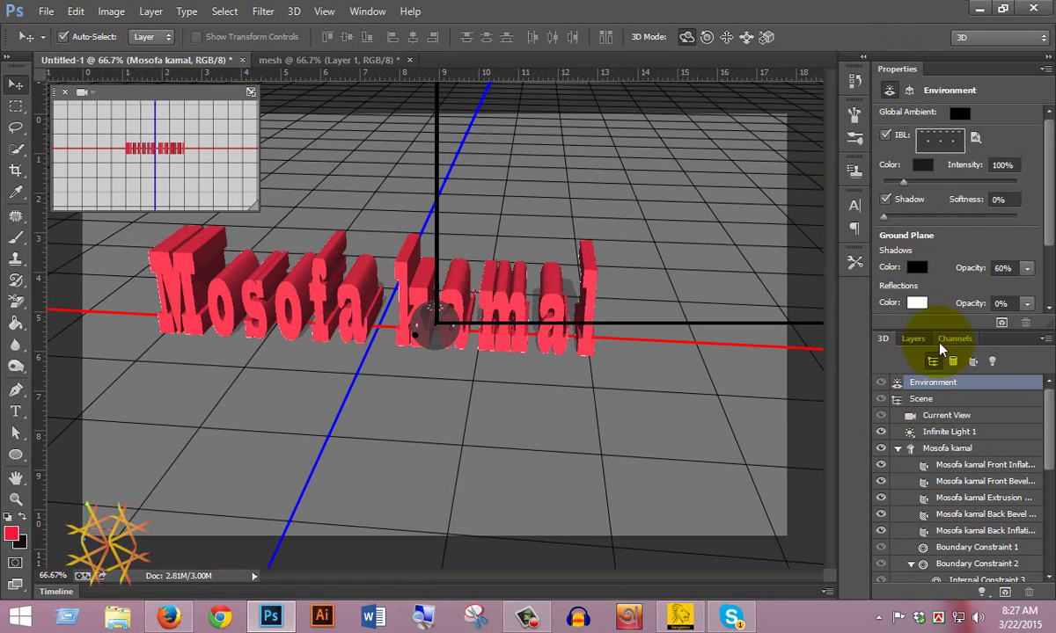
left_click(921, 400)
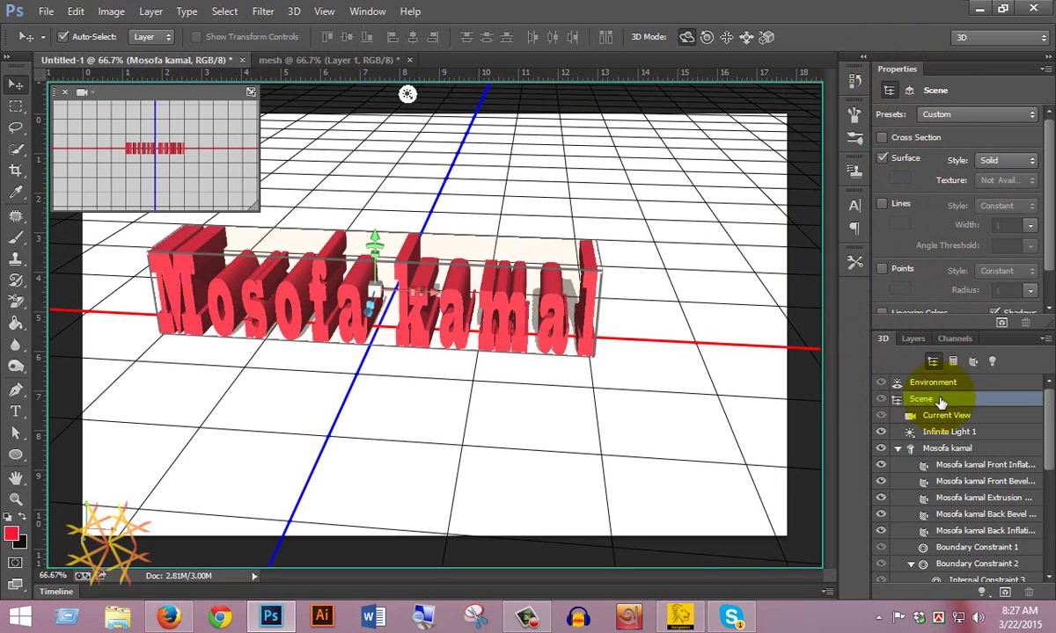
left_click(937, 416)
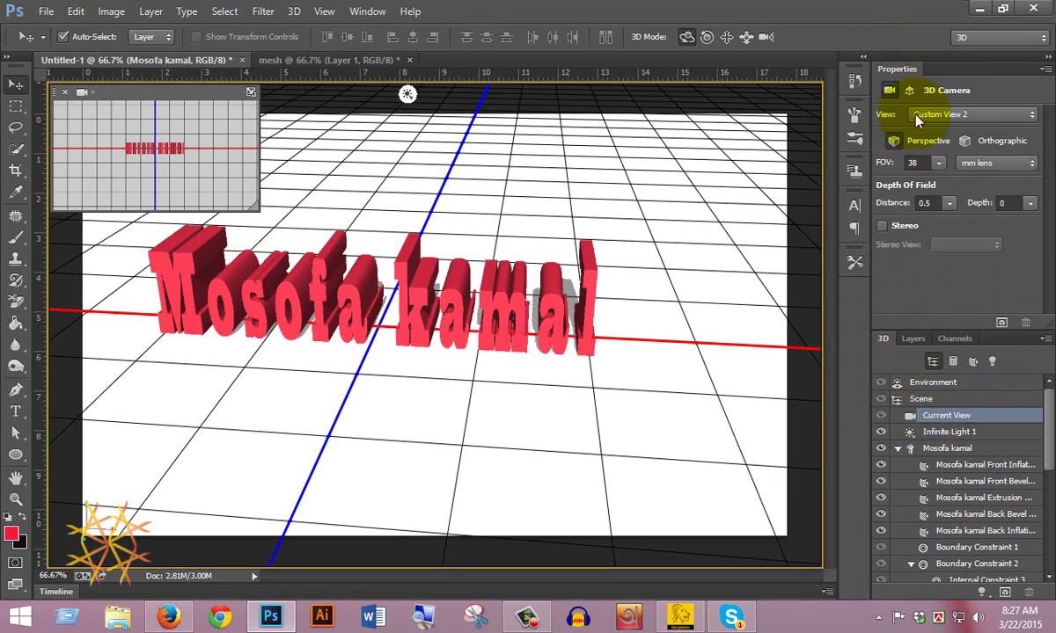
left_click(935, 432)
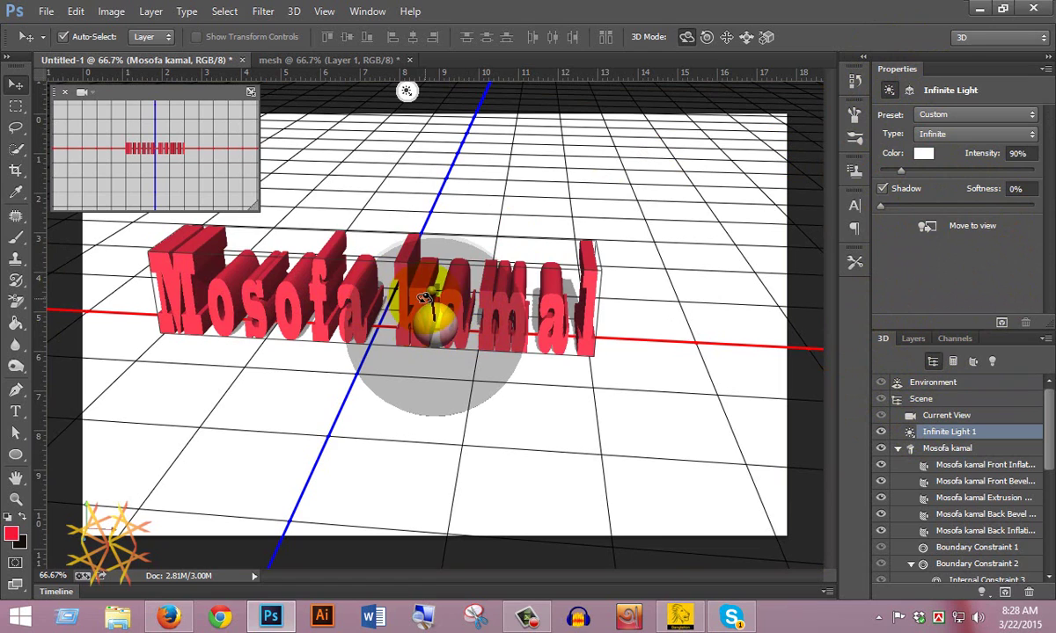
mouse_move(425, 297)
left_mouse_down()
mouse_move(442, 301)
mouse_move(488, 230)
mouse_move(463, 220)
mouse_move(409, 239)
mouse_move(402, 224)
mouse_move(434, 178)
mouse_move(416, 239)
left_mouse_up()
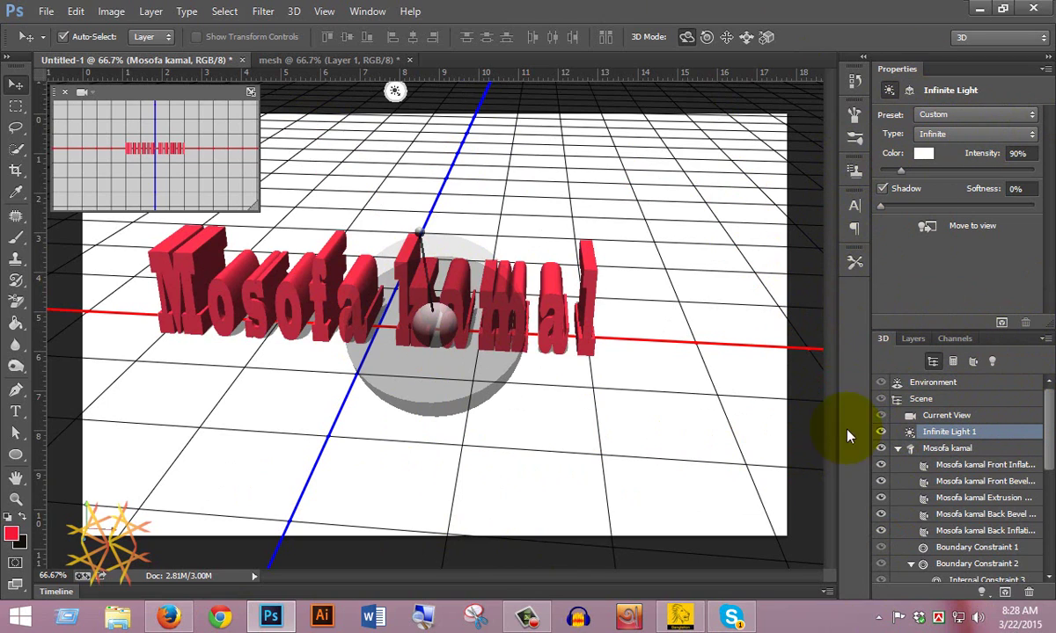
Step: Apply the Fun Textured material to the text's front inflation
left_click(974, 362)
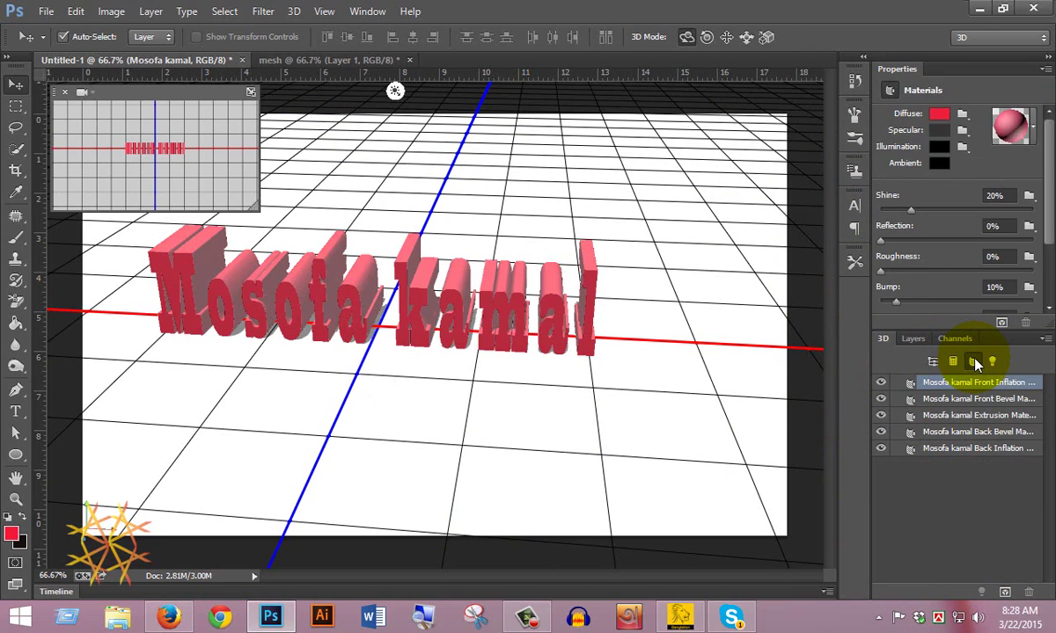
left_click(1012, 123)
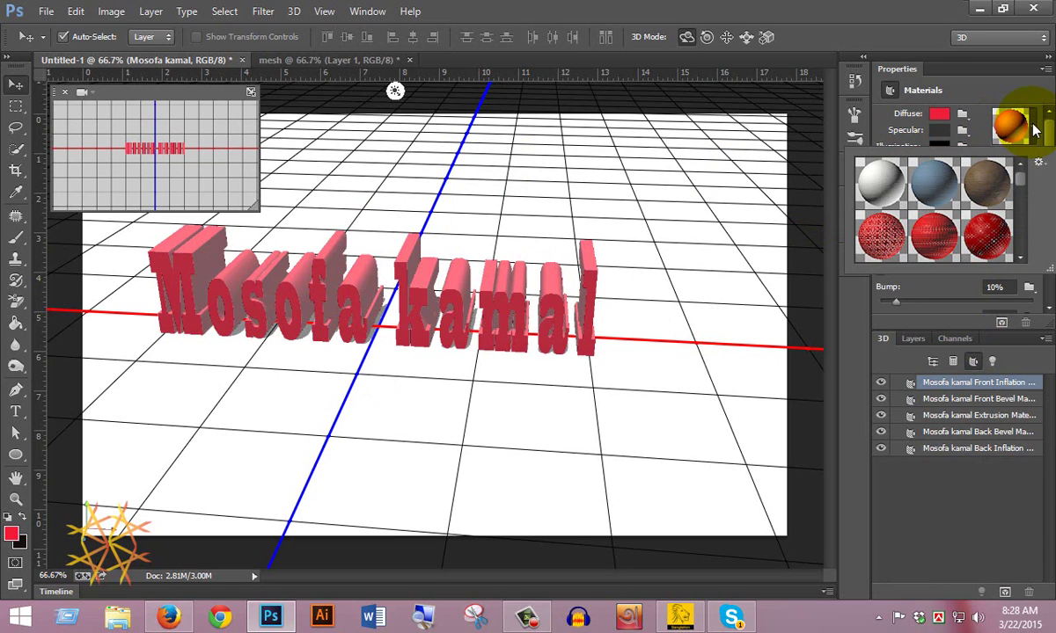
left_click(882, 237)
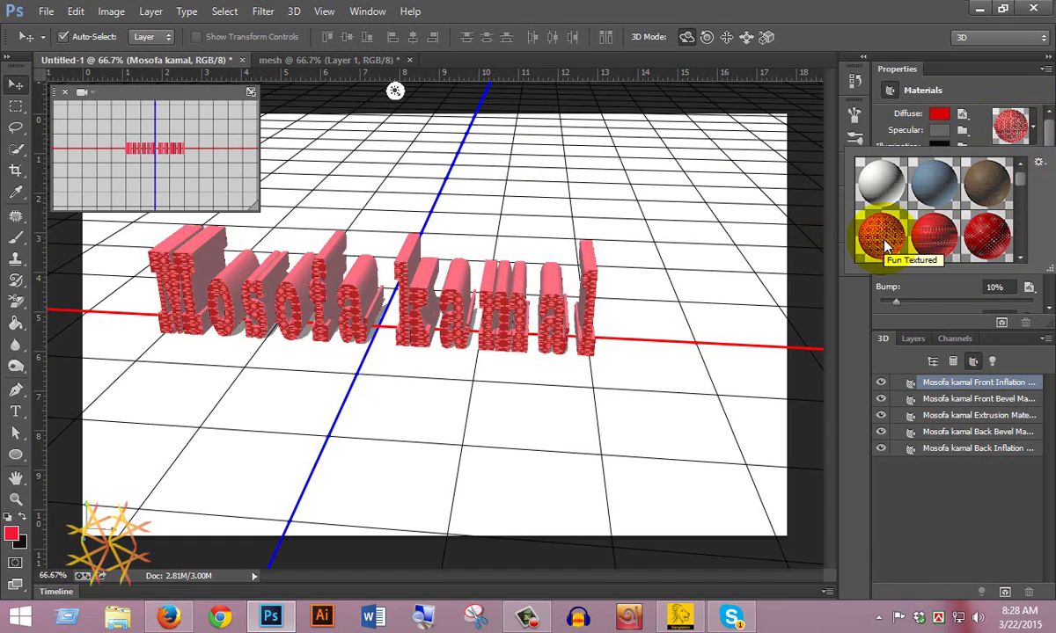
Step: Open the diffuse texture for editing, close the .psb document, and reopen the texture options
left_click(984, 91)
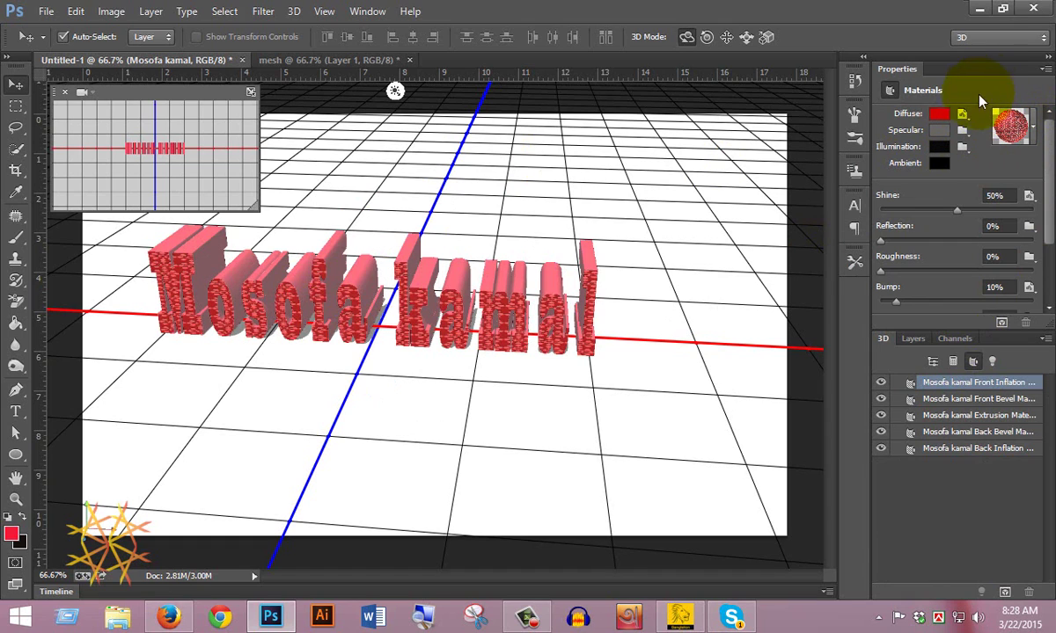
left_click(962, 113)
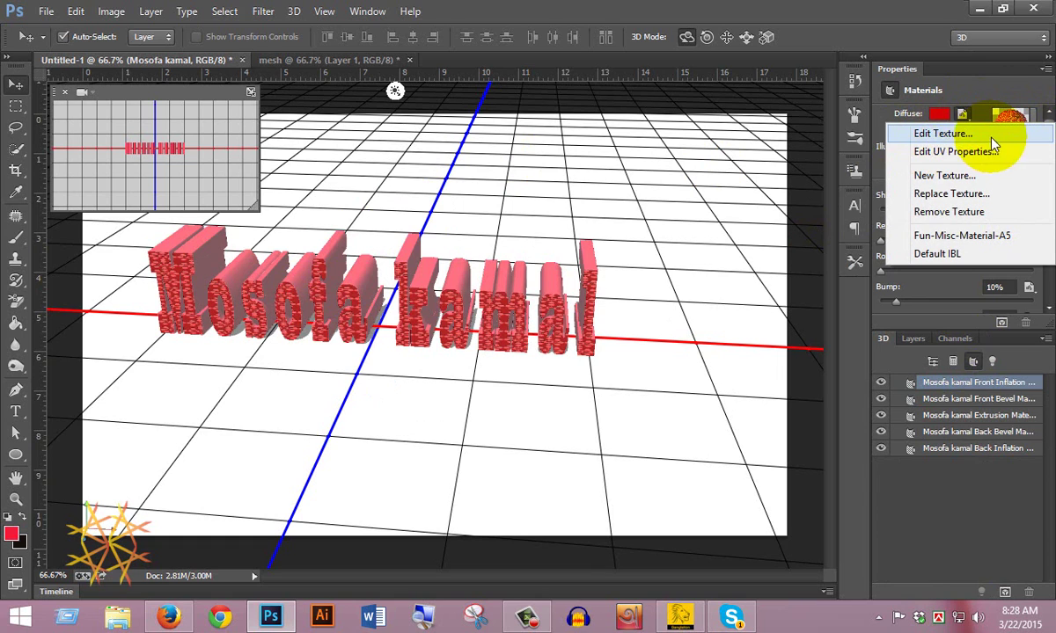
left_click(943, 133)
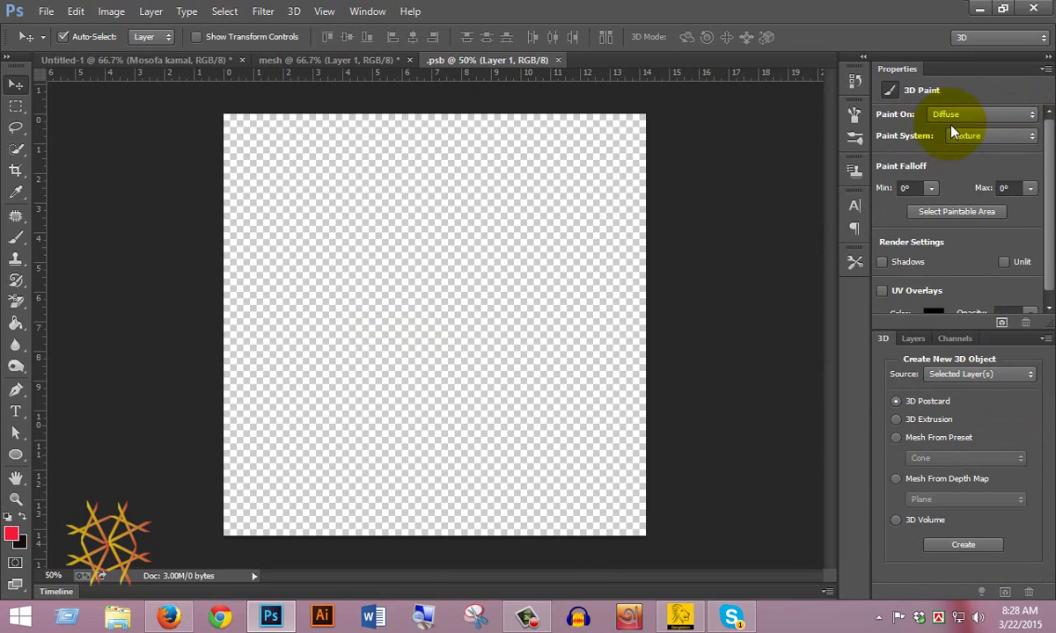
left_click(557, 61)
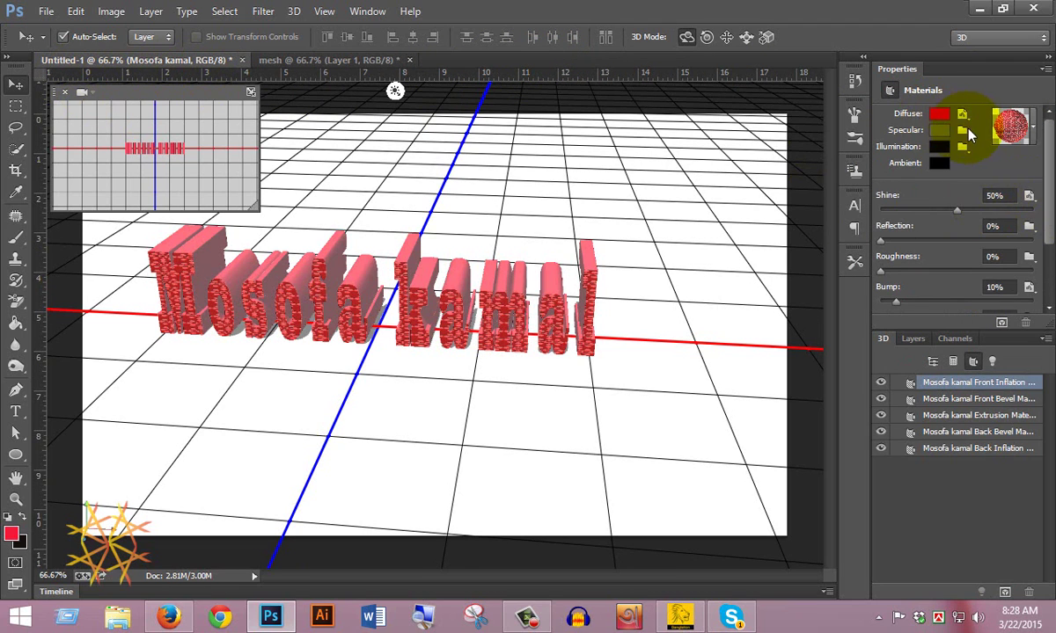
left_click(963, 115)
left_click(905, 153)
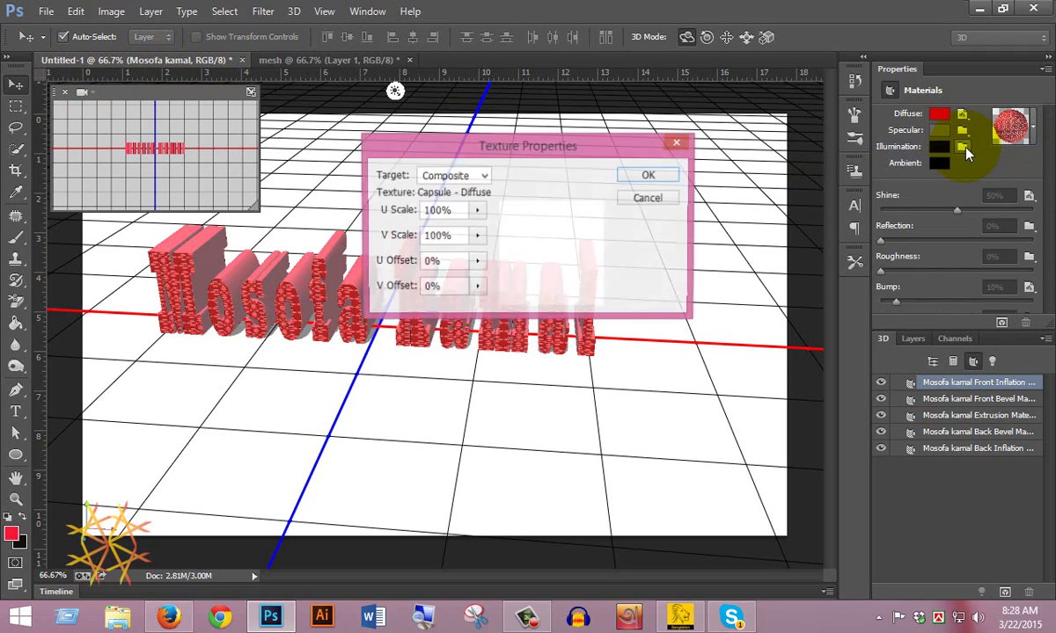
left_click_drag(532, 143, 642, 120)
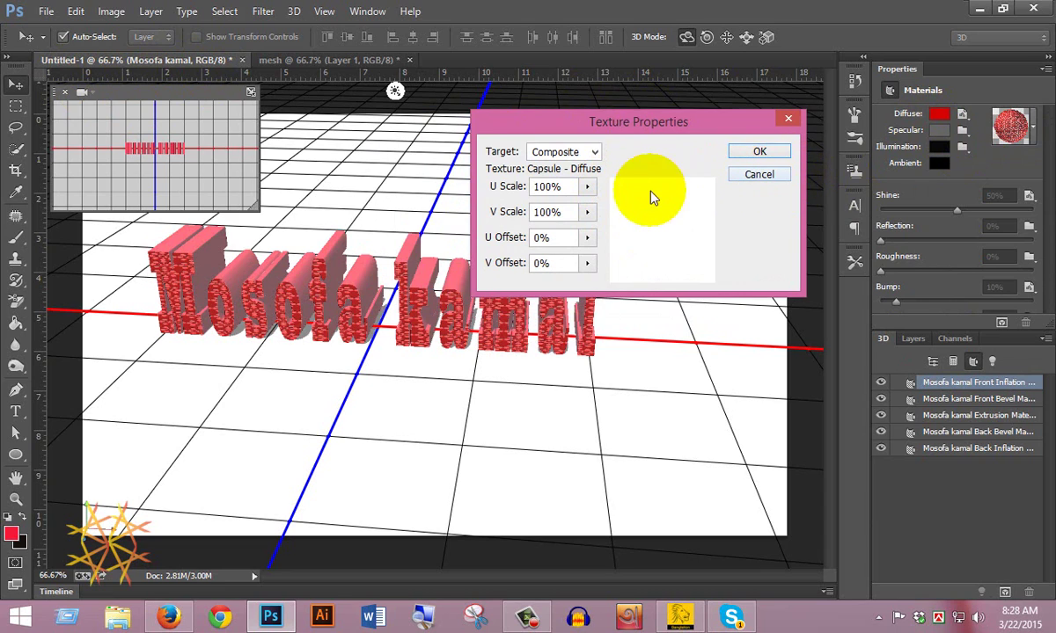
left_click(587, 188)
mouse_move(592, 212)
left_mouse_down()
mouse_move(636, 212)
mouse_move(602, 209)
left_mouse_up()
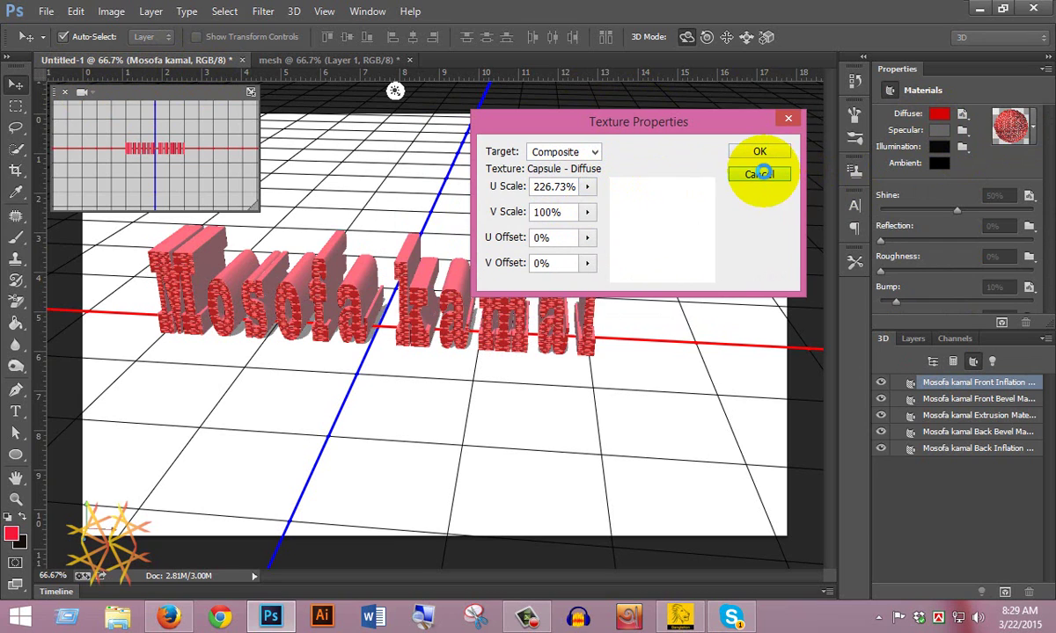
left_click(757, 175)
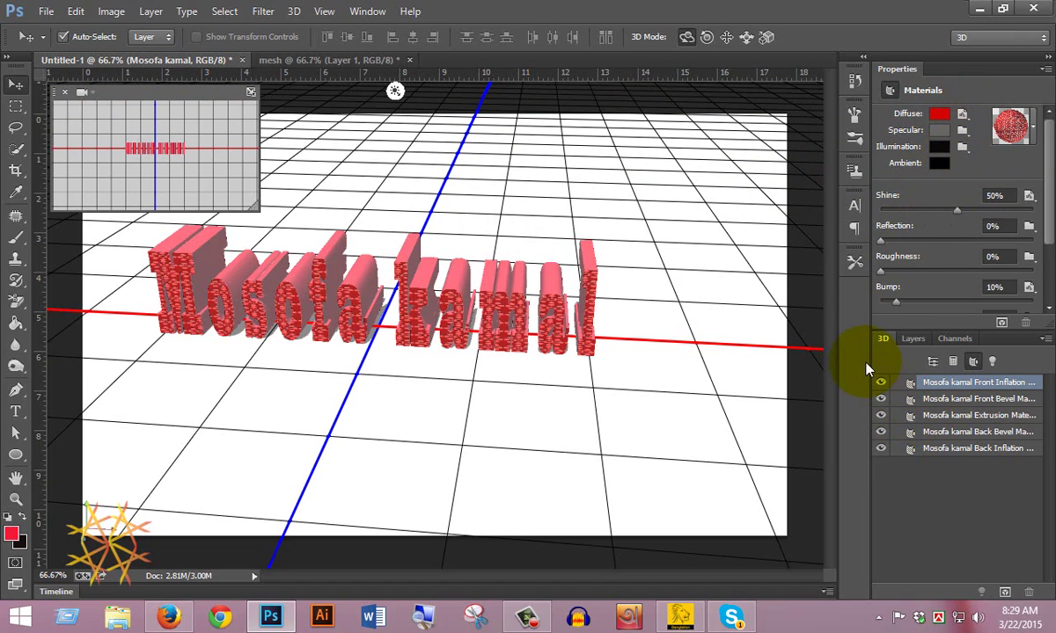
Step: Set the front material's illumination colour to green (H 144, S 90, B 96)
left_click(939, 147)
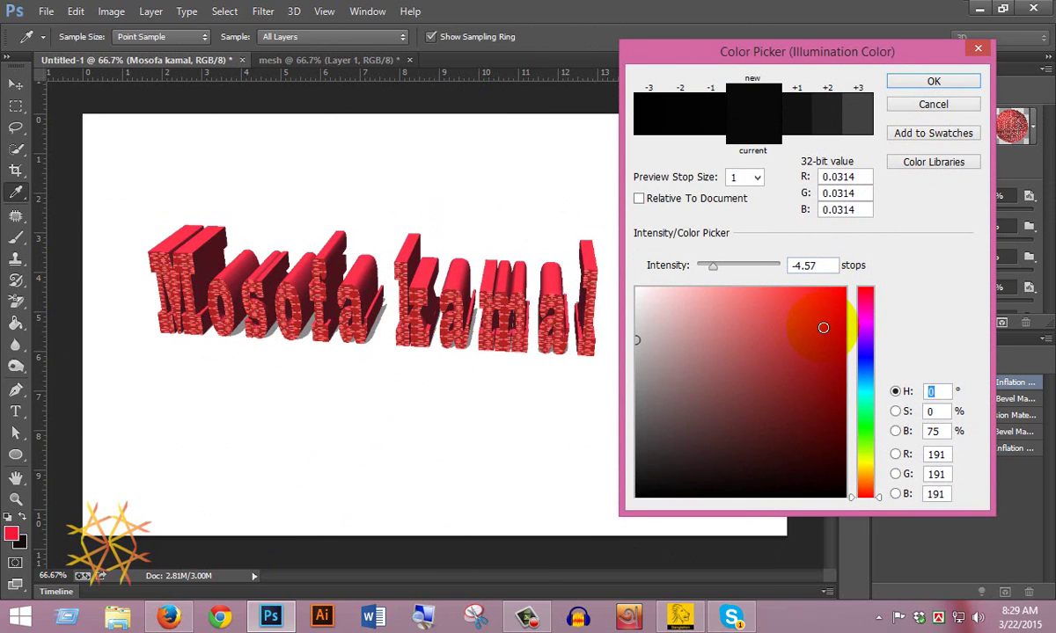
left_click(832, 315)
left_click_drag(866, 338, 871, 414)
left_click(824, 297)
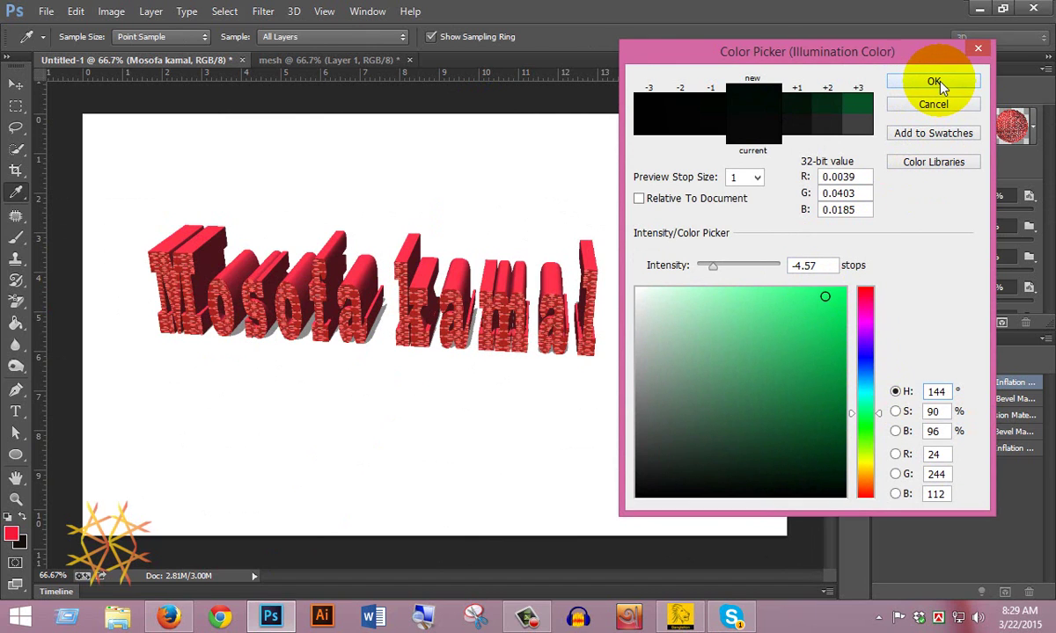
left_click(935, 82)
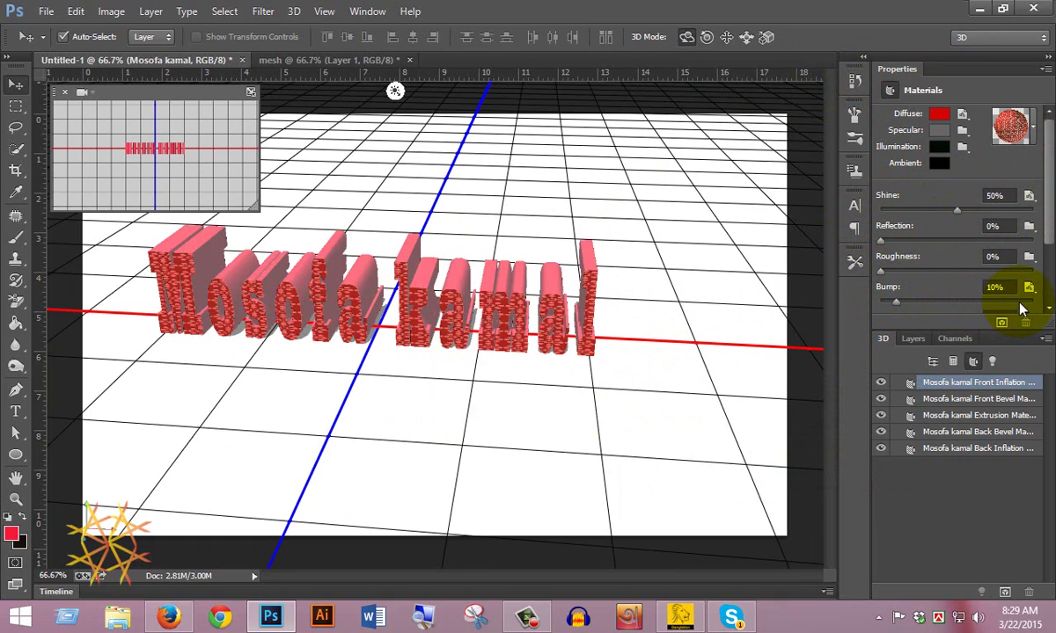
Step: Set the text material's opacity to 90% and refraction to 1.075, then show the mesh document
scroll(1052, 236, "down", 1)
scroll(1052, 236, "down", 2)
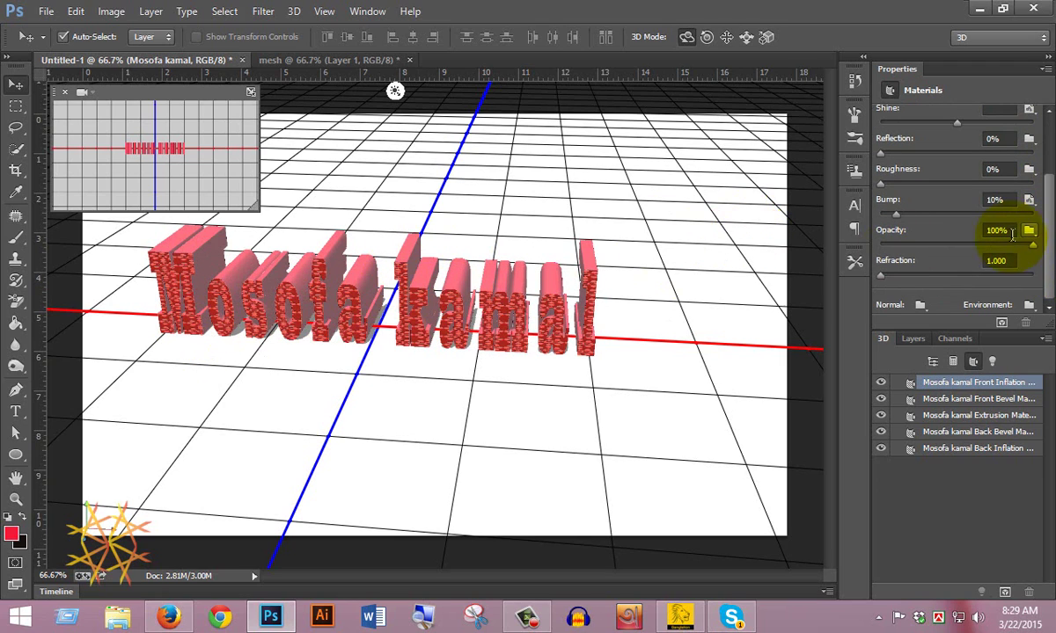
left_click_drag(1034, 250, 1008, 246)
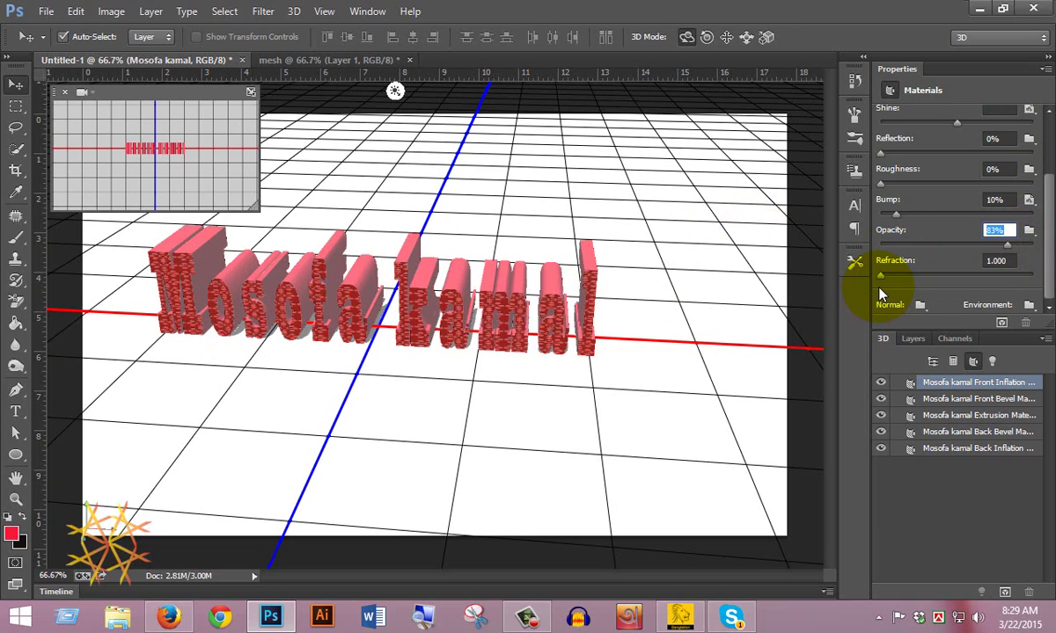
left_click_drag(880, 276, 898, 273)
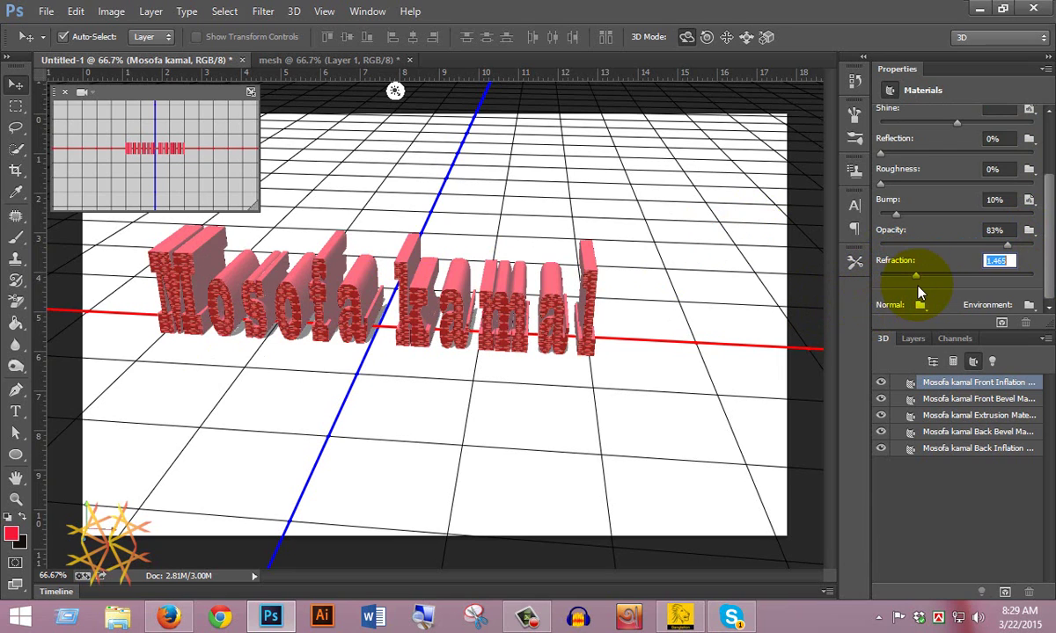
left_click_drag(916, 275, 884, 276)
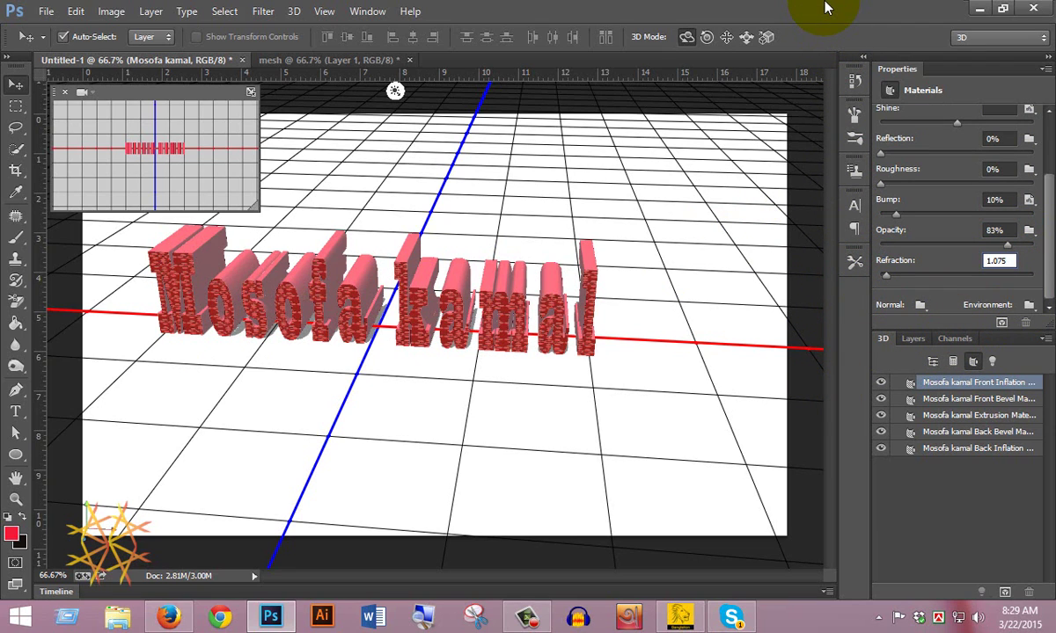
left_click(311, 60)
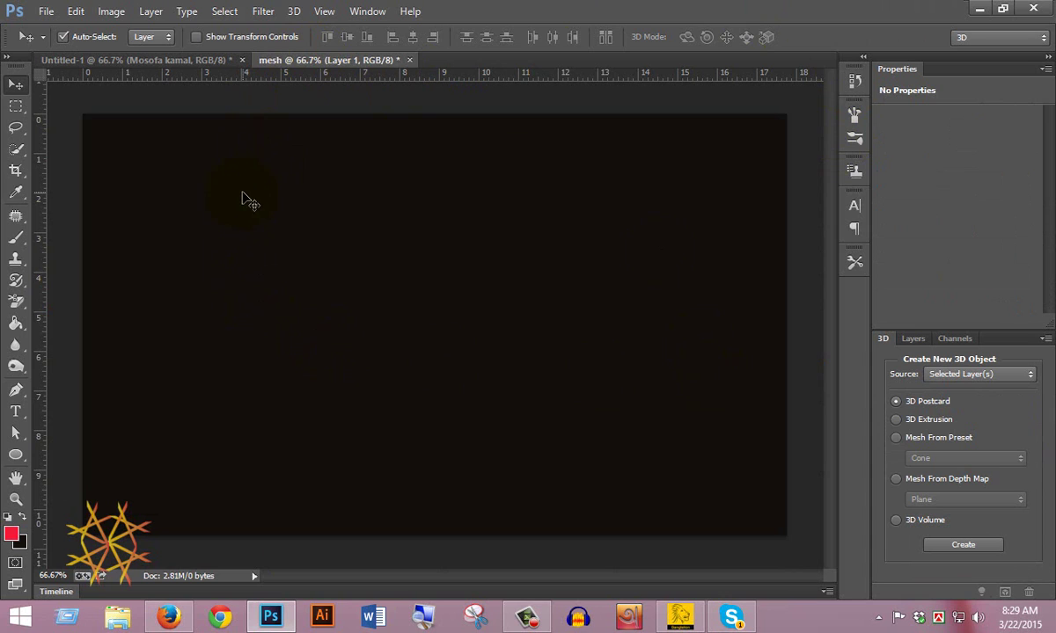
left_click(291, 14)
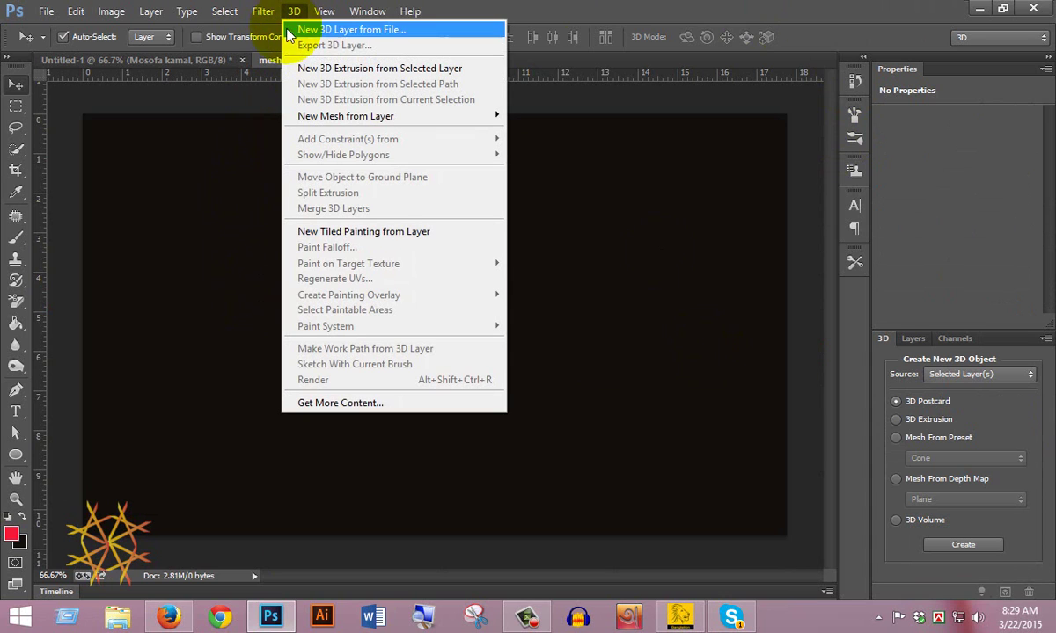
mouse_move(365, 123)
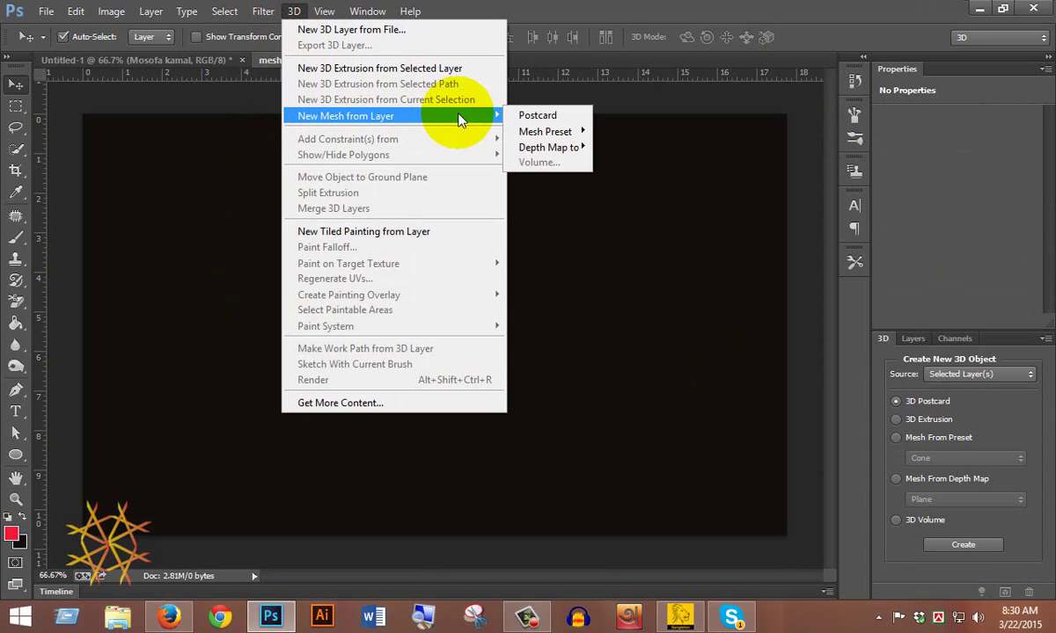
mouse_move(554, 138)
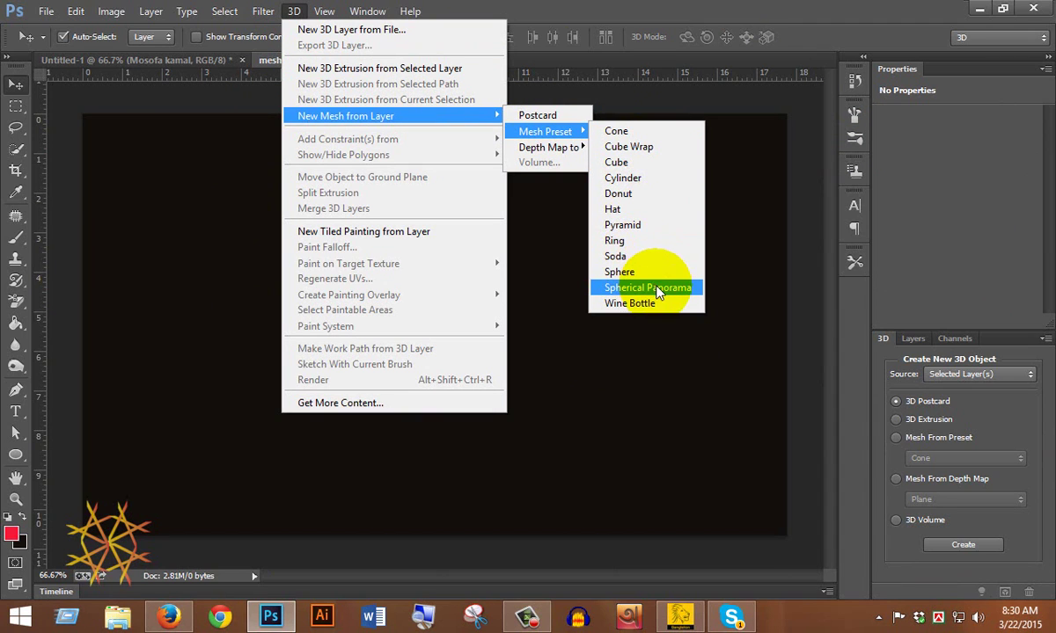
left_click(638, 303)
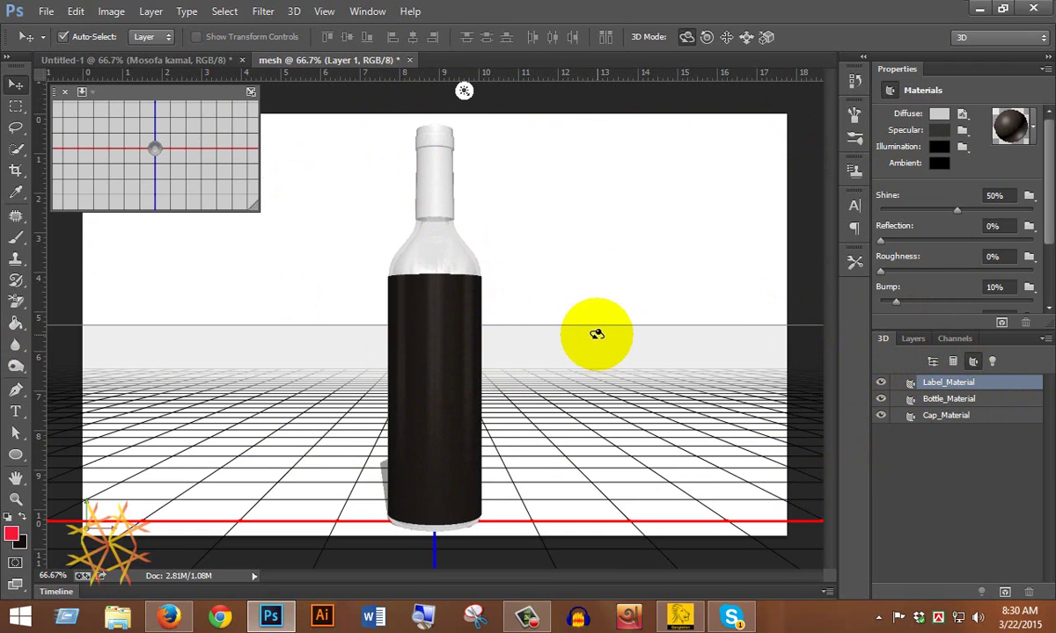
left_click(497, 385)
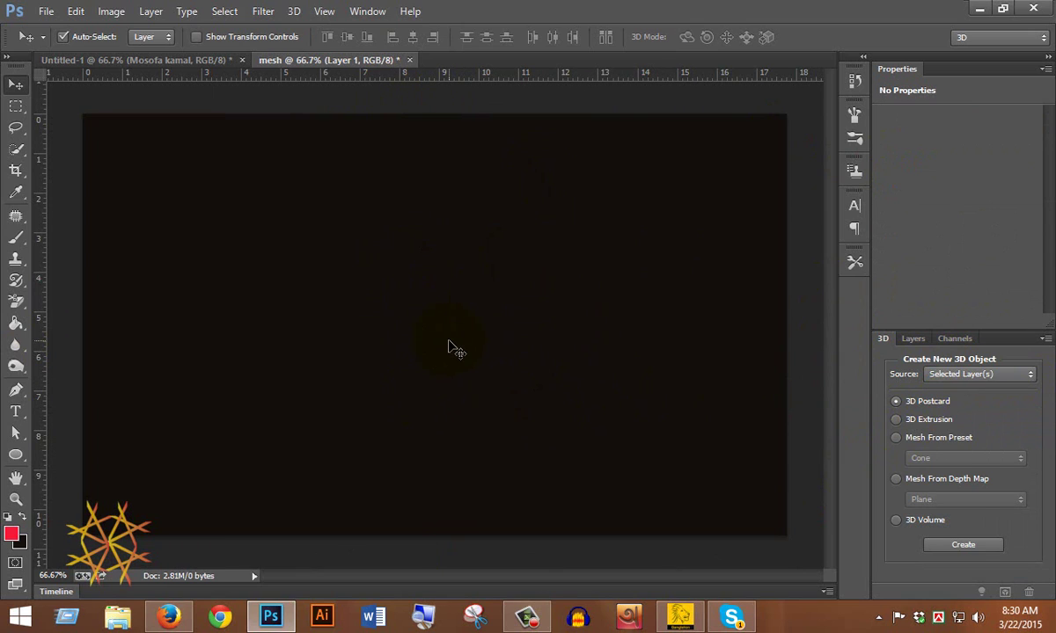
Step: Turn Layer 1 into a Ring mesh preset with its own Ring_Material and select the ring
left_click(913, 343)
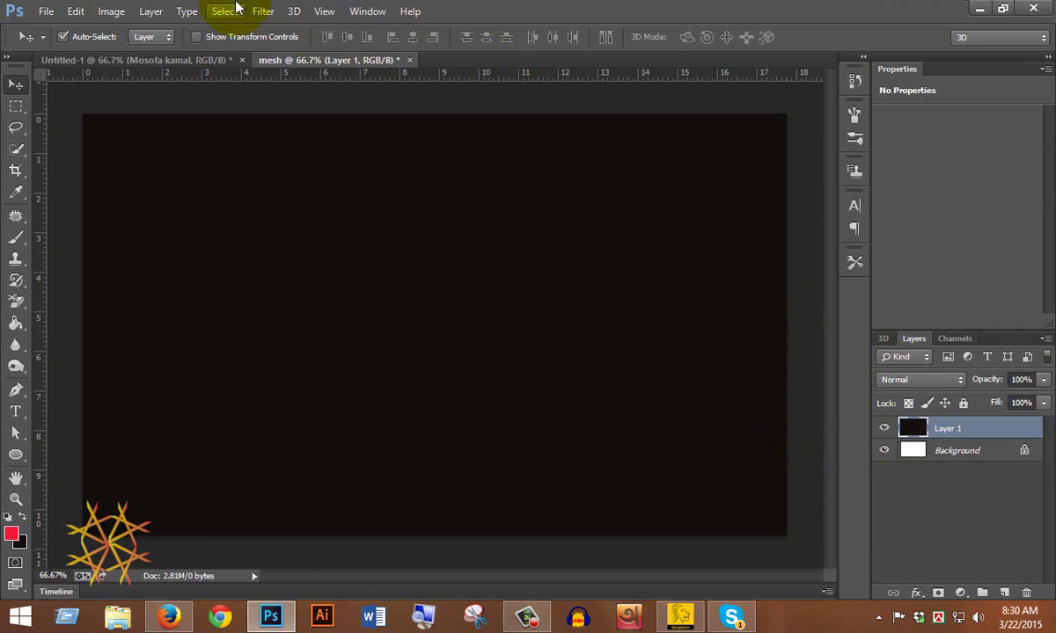
left_click(294, 11)
mouse_move(401, 116)
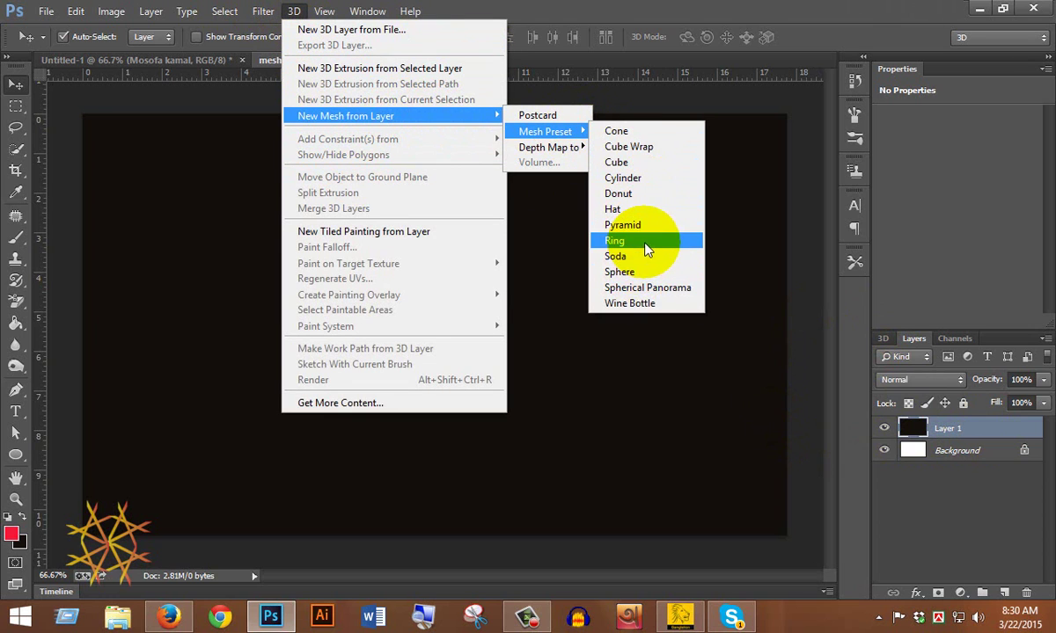
left_click(647, 241)
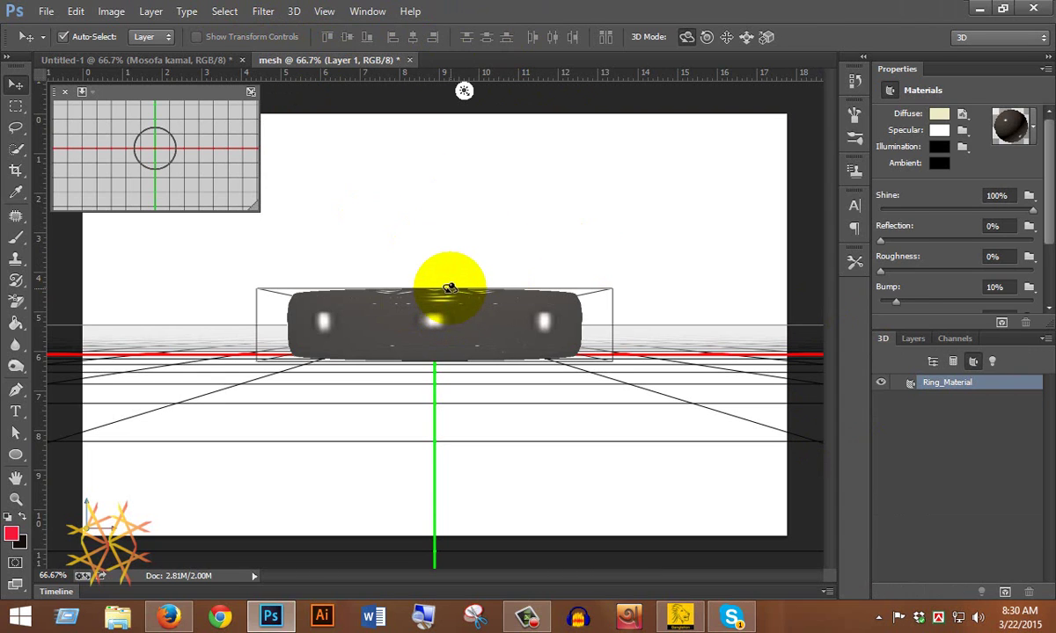
left_click(447, 324)
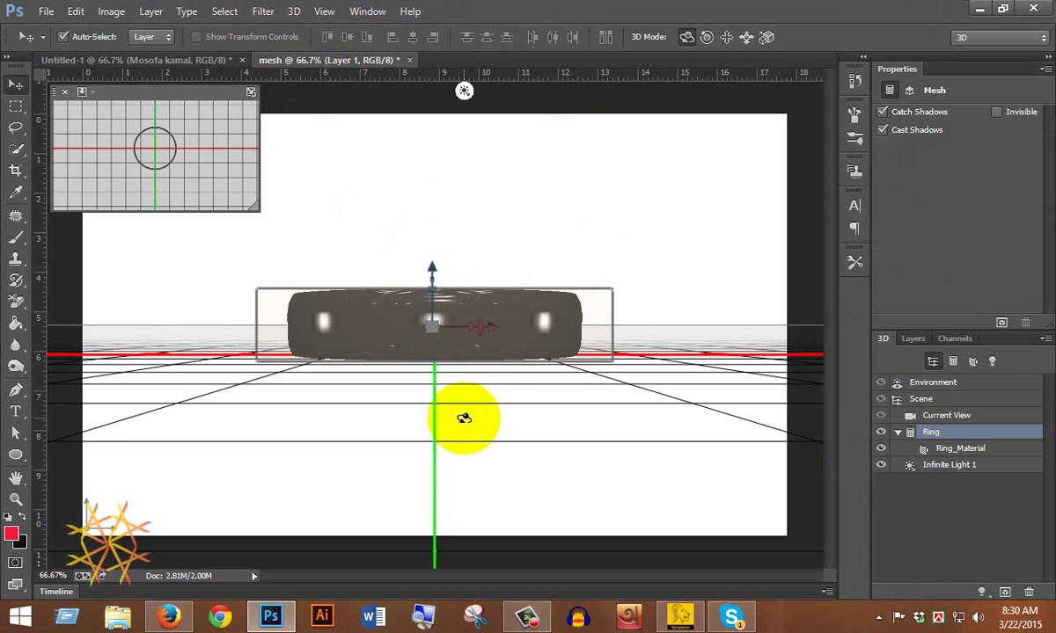
Step: Raise the ring along Z, scale it uniformly to 98.8% and rotate it about Y
left_click_drag(433, 267, 473, 357)
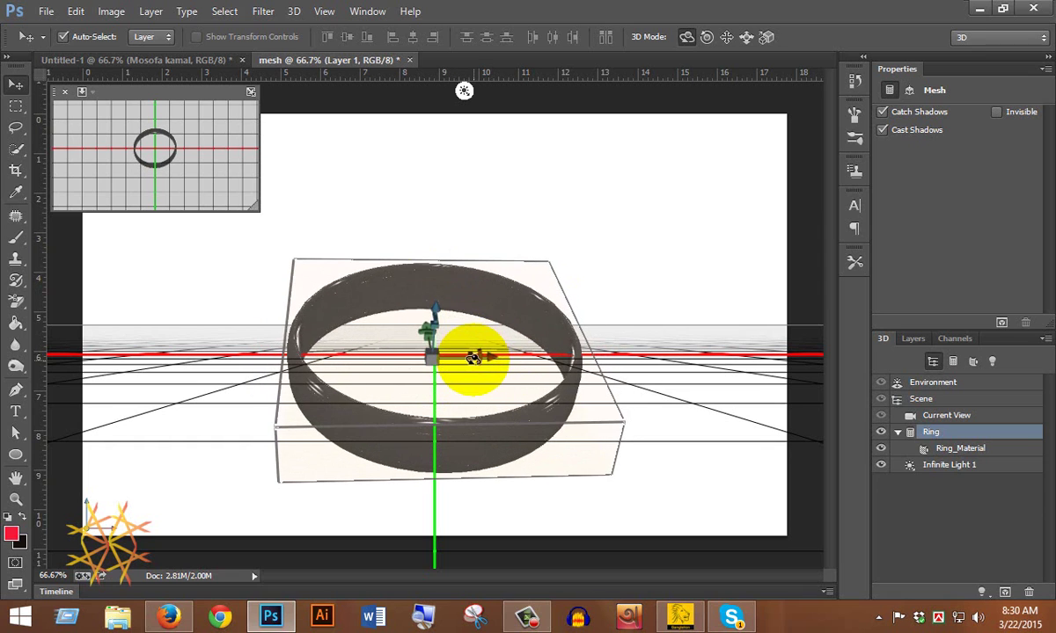
left_click(436, 305)
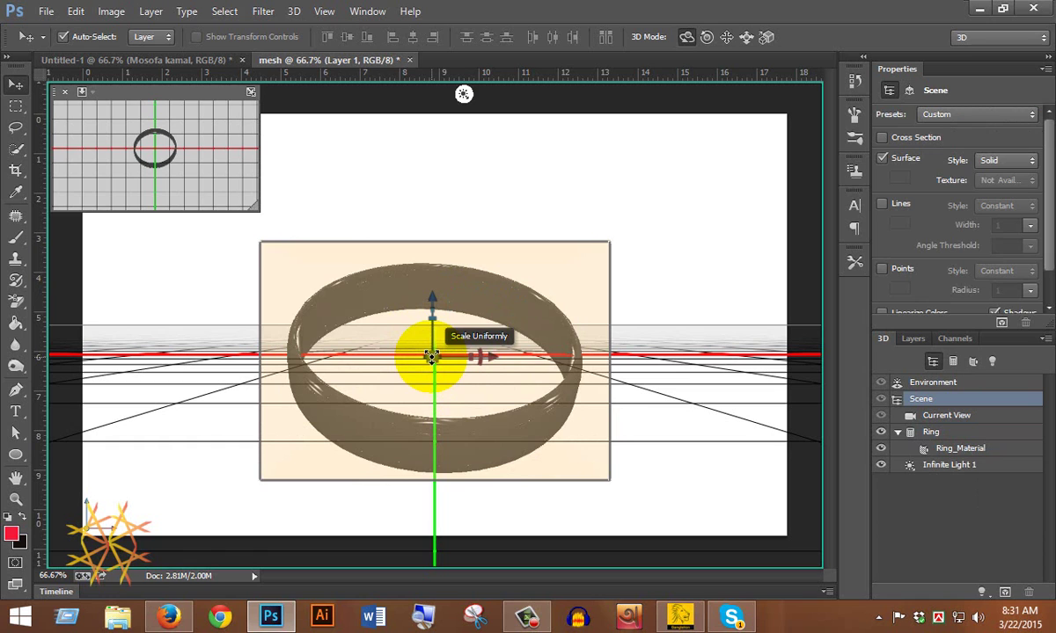
left_click_drag(431, 357, 459, 393)
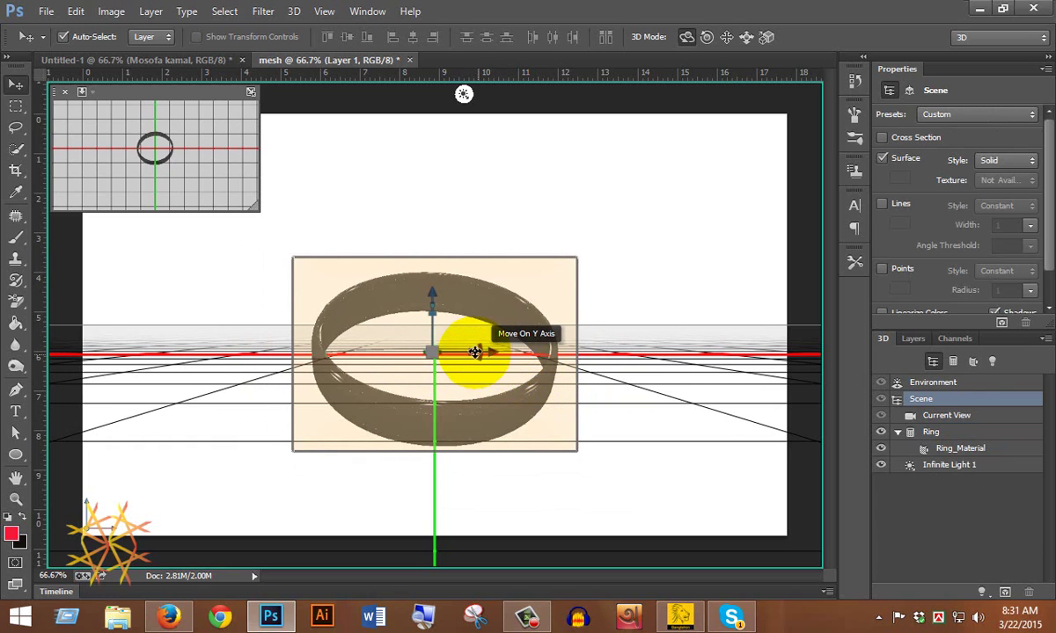
mouse_move(489, 371)
left_mouse_down()
mouse_move(475, 396)
mouse_move(419, 389)
mouse_move(413, 401)
mouse_move(492, 440)
mouse_move(493, 347)
mouse_move(488, 360)
left_mouse_up()
left_click(436, 313)
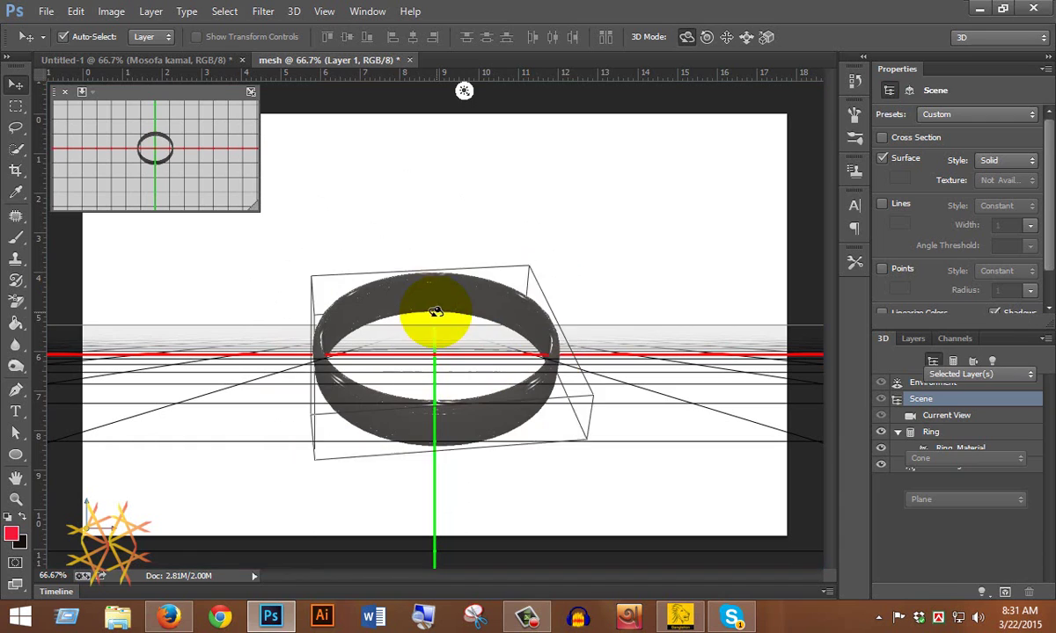
Step: Orbit the scene camera to look down on the ring, creating Custom View 1
left_click(429, 309)
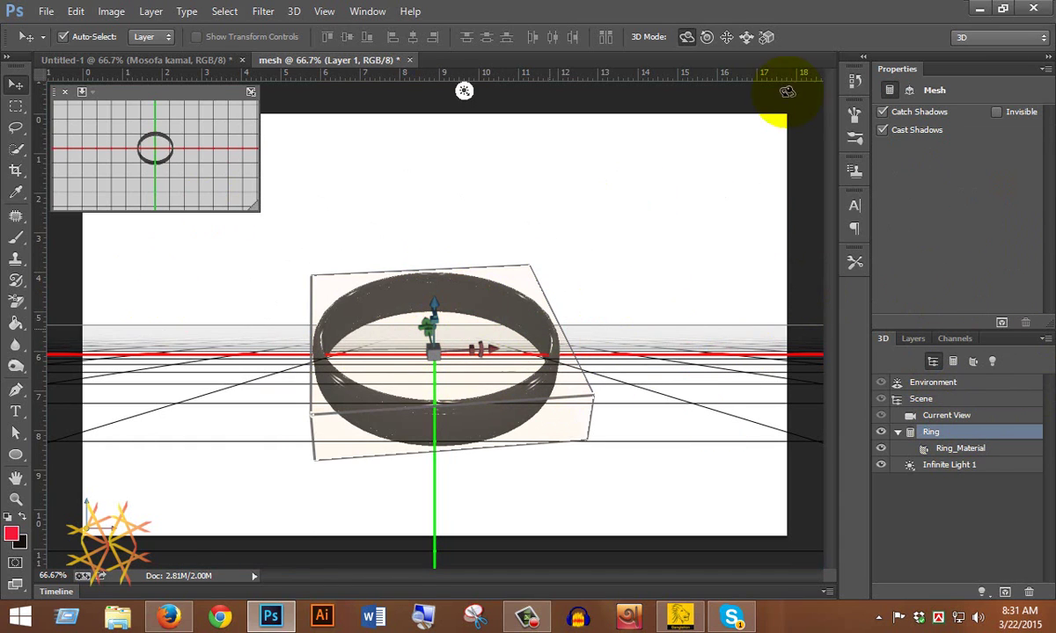
left_click(632, 160)
mouse_move(630, 182)
left_mouse_down()
mouse_move(690, 243)
mouse_move(632, 204)
mouse_move(632, 177)
left_mouse_up()
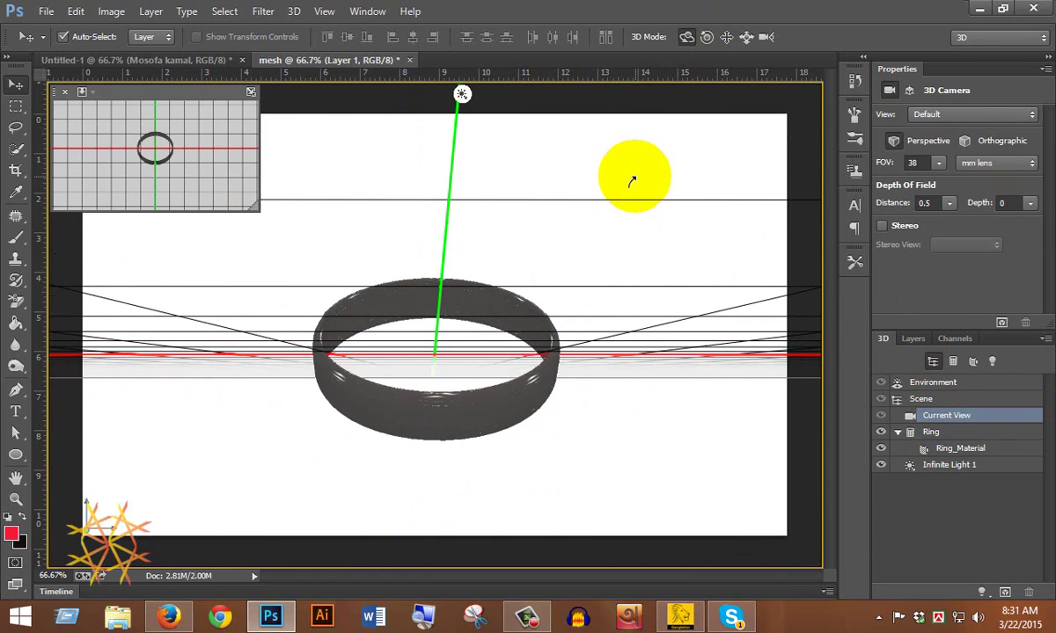
Step: Roll, pan and slide the camera to drop the ring lower over the grid, then reselect the ring
left_click(709, 37)
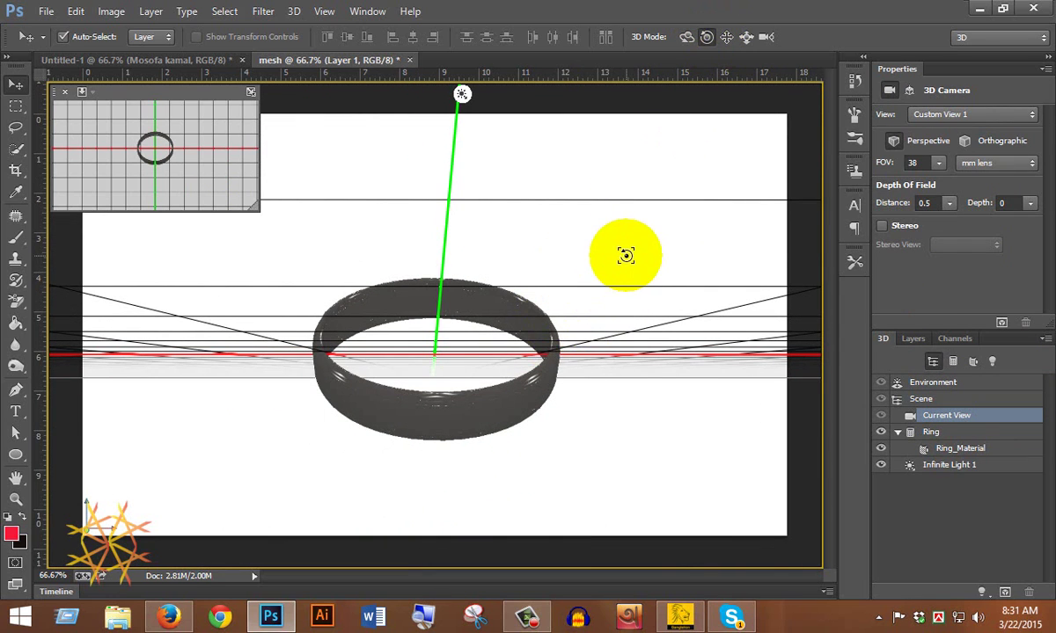
mouse_move(625, 254)
left_mouse_down()
mouse_move(693, 273)
mouse_move(628, 282)
mouse_move(623, 262)
left_mouse_up()
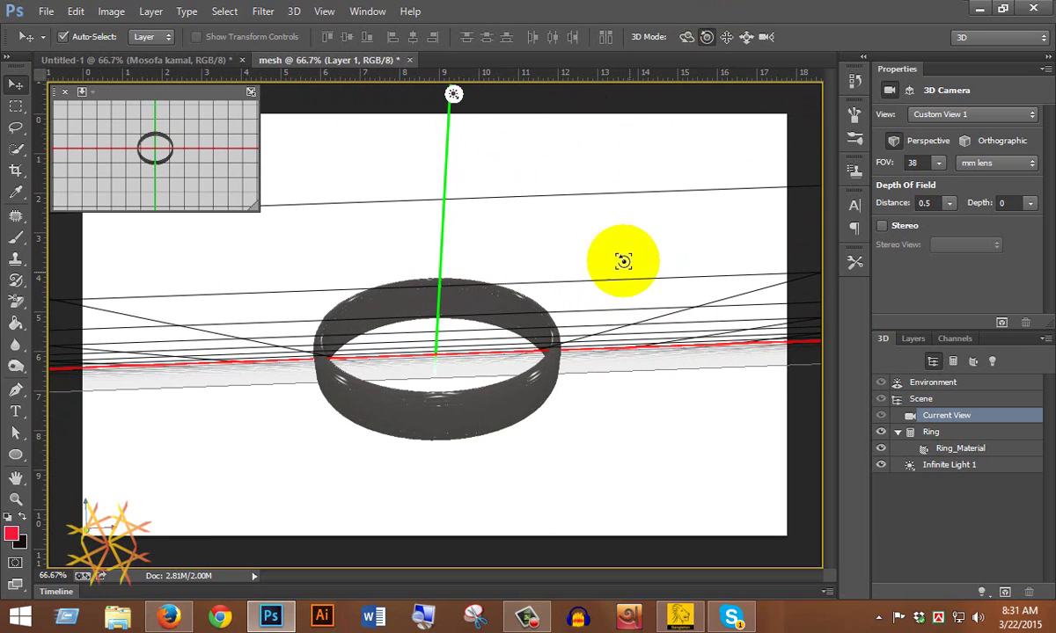
left_click(726, 39)
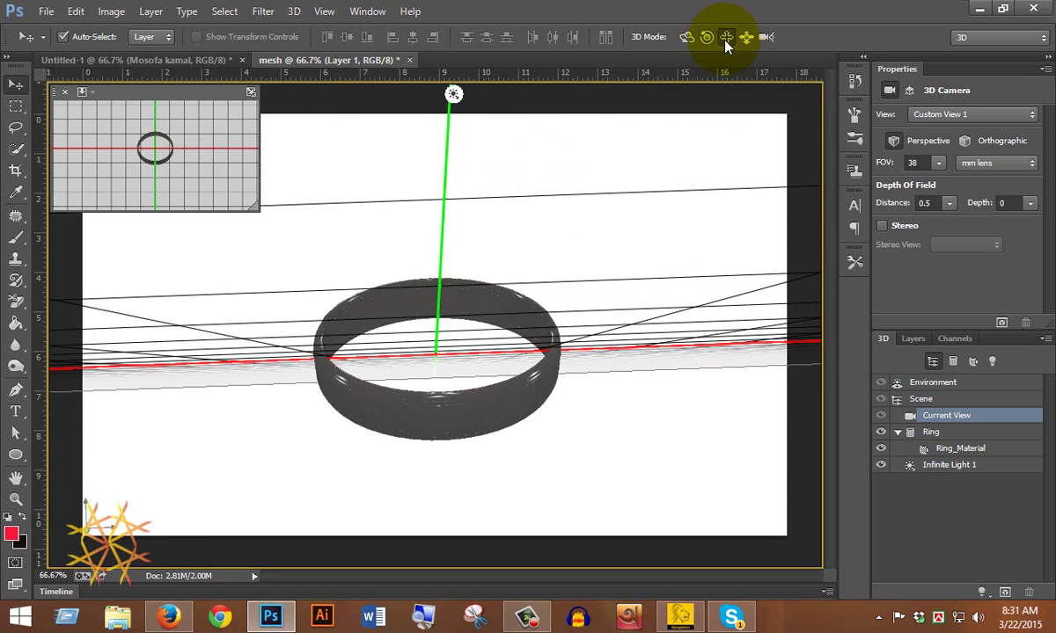
left_click_drag(601, 236, 573, 337)
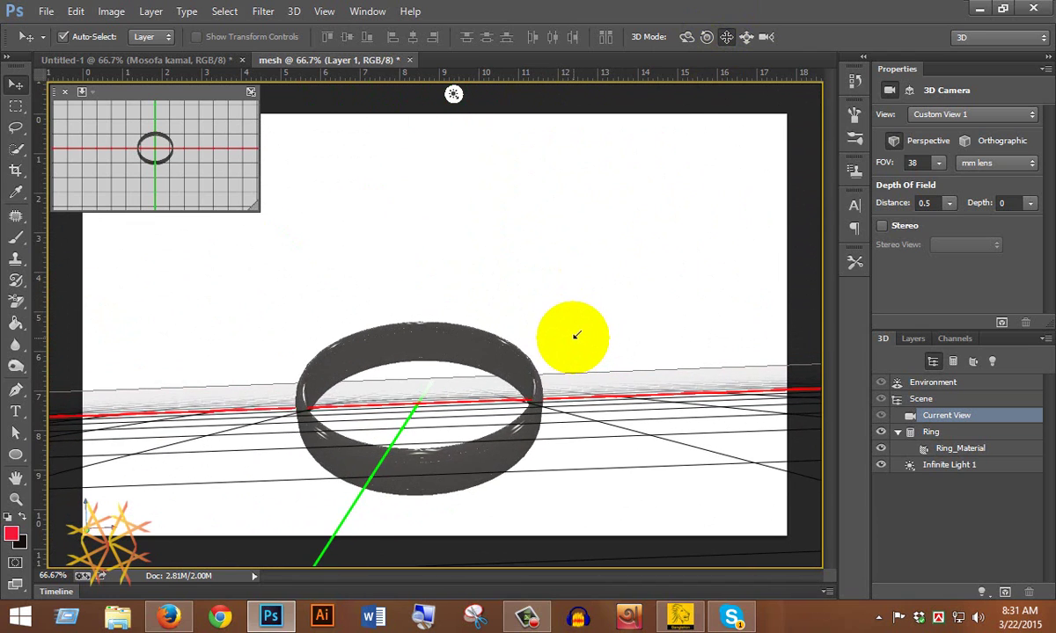
left_click(745, 38)
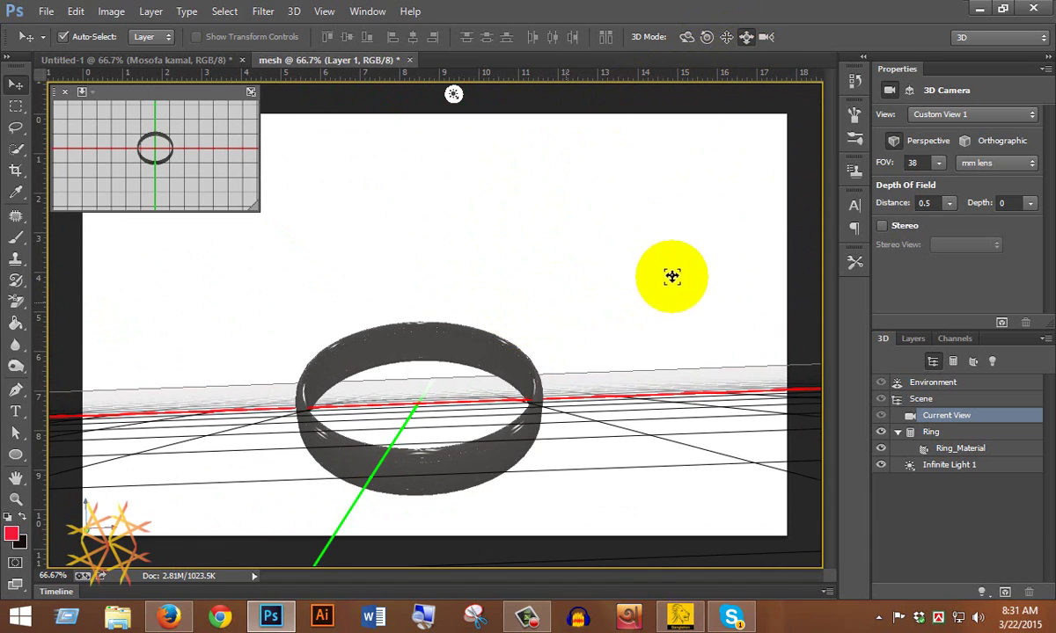
left_click_drag(672, 277, 429, 347)
left_click(433, 357)
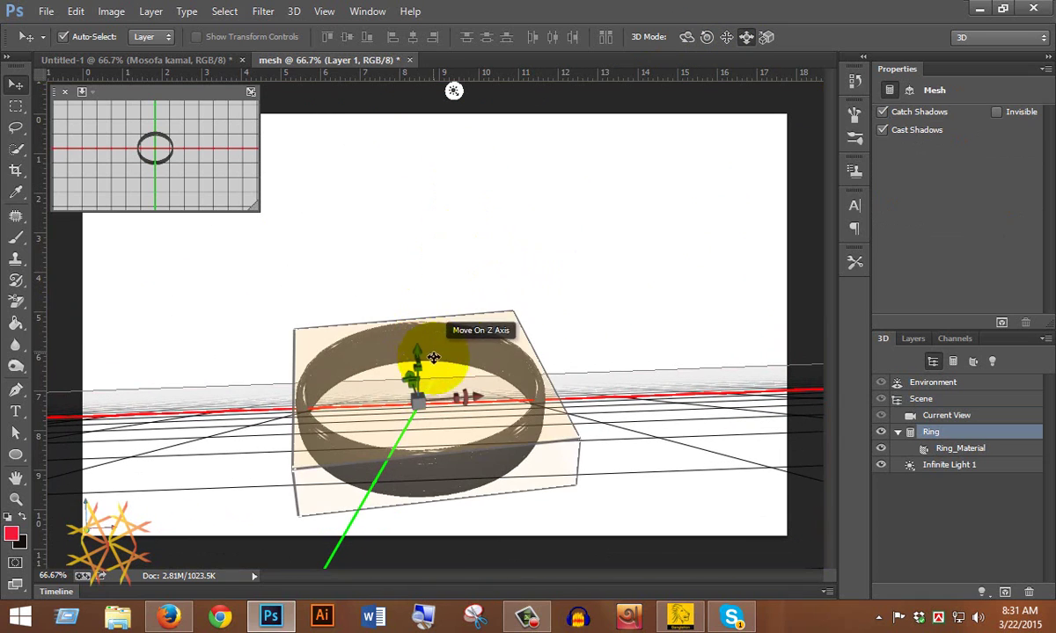